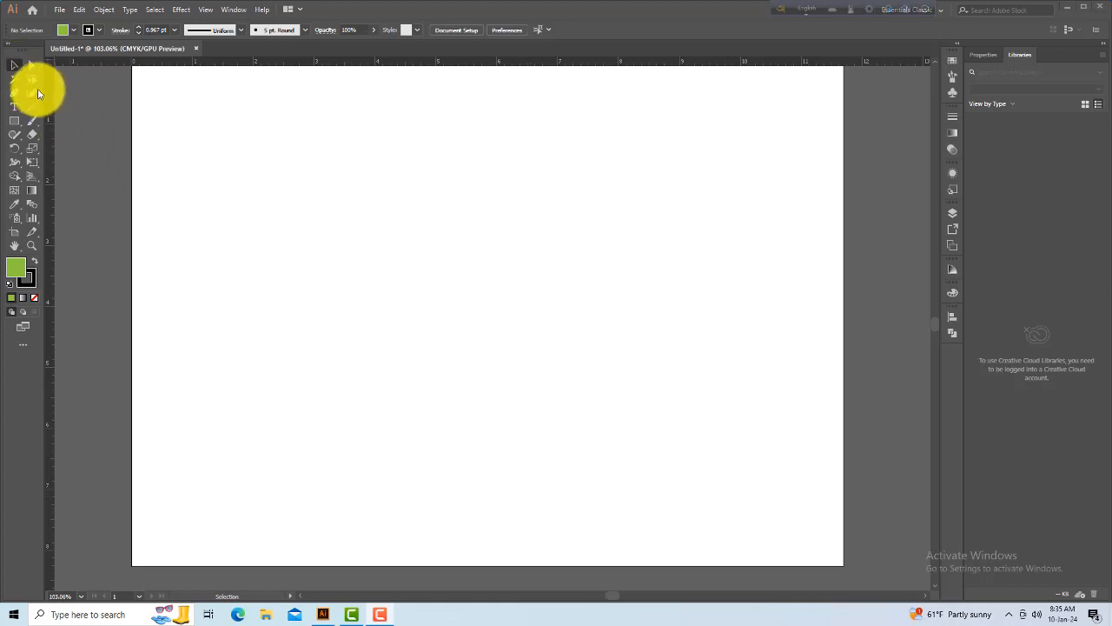
- Draw a green square about 3.29 in wide with the Rectangle tool and center it horizontally and vertically on the artboard
click(30, 72)
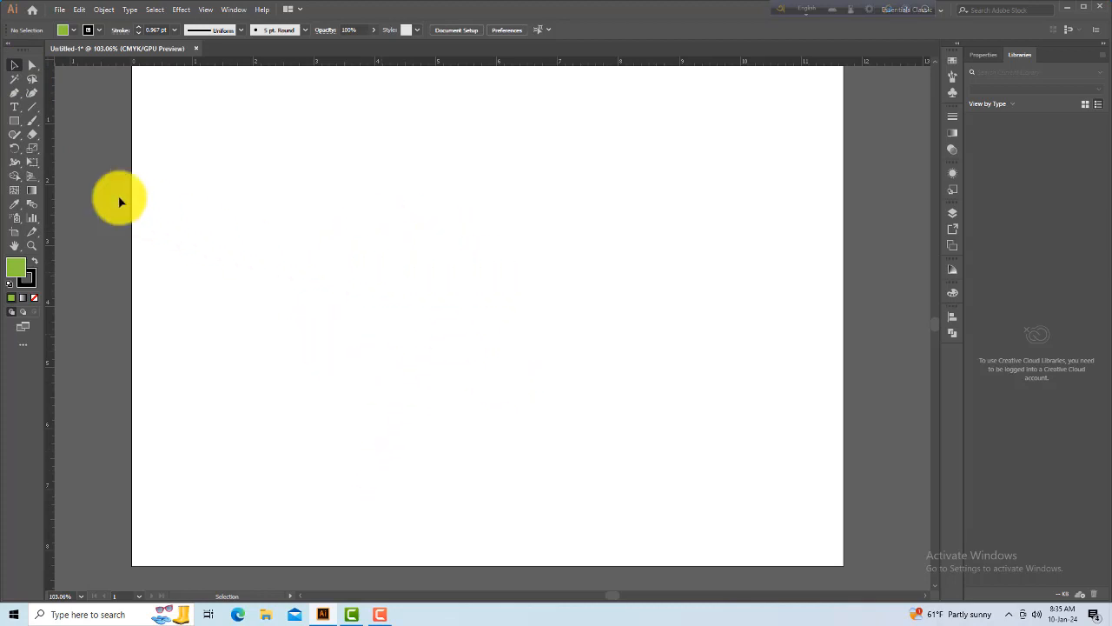
drag(22, 128, 79, 122)
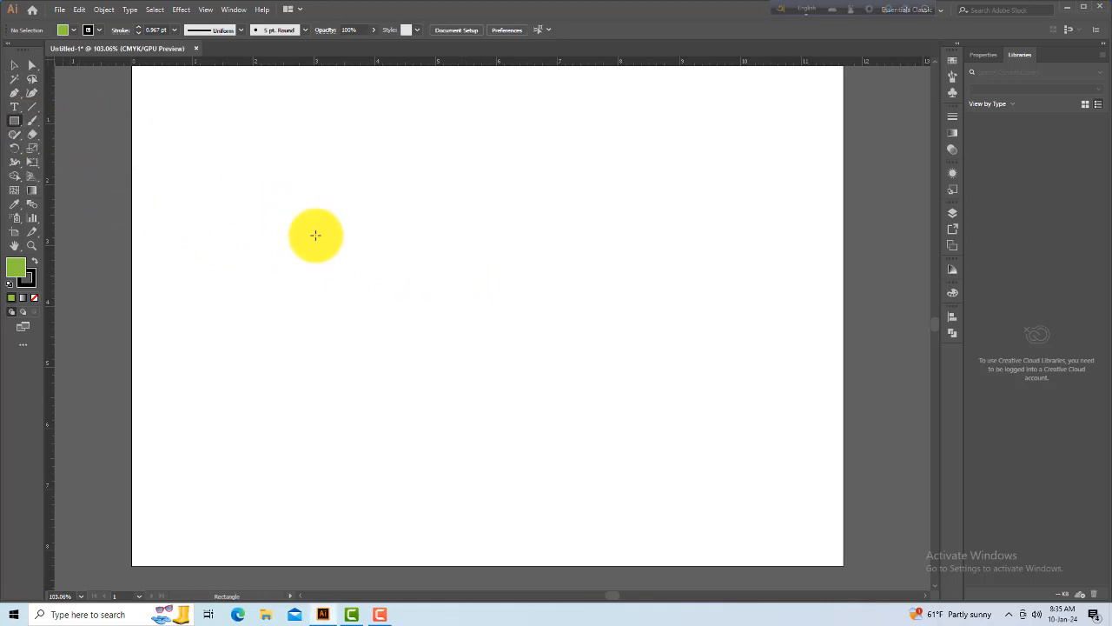
drag(317, 234, 391, 334)
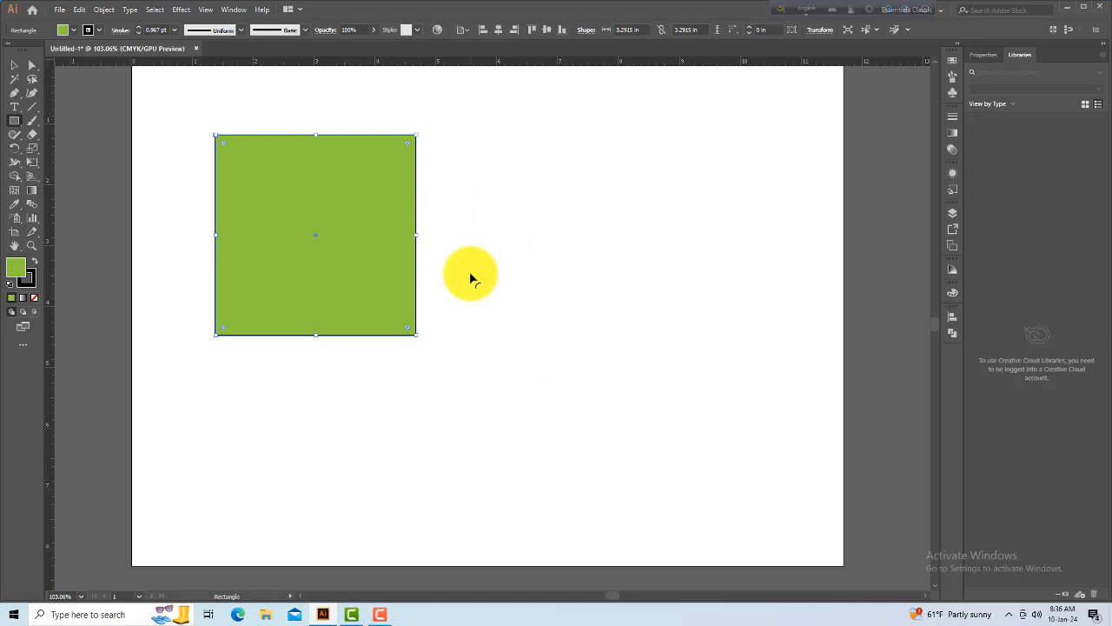
click(500, 32)
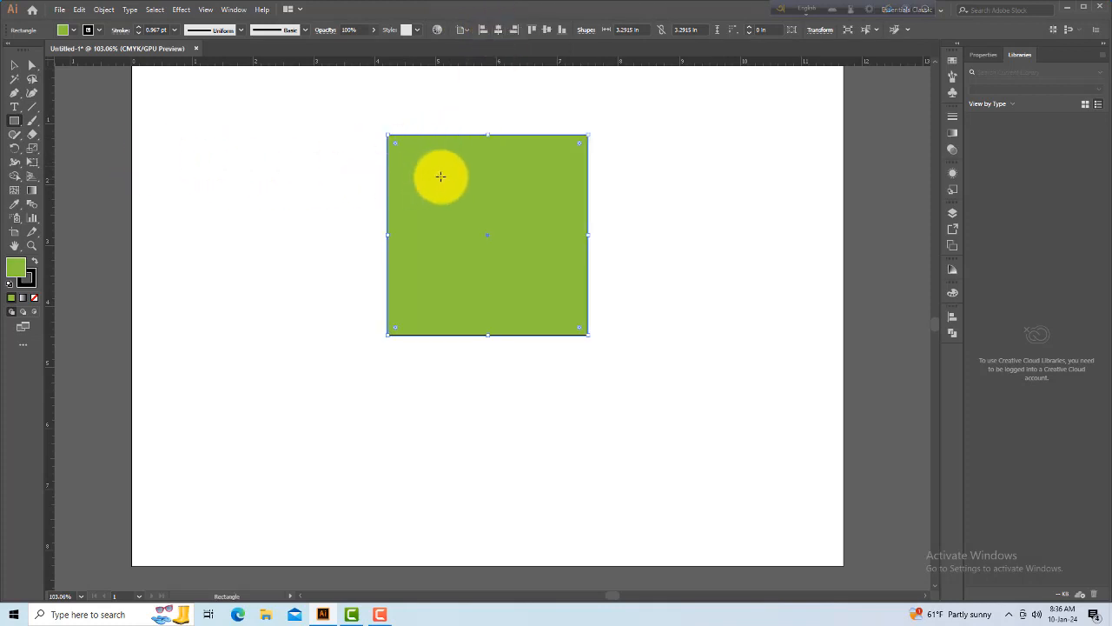
click(548, 35)
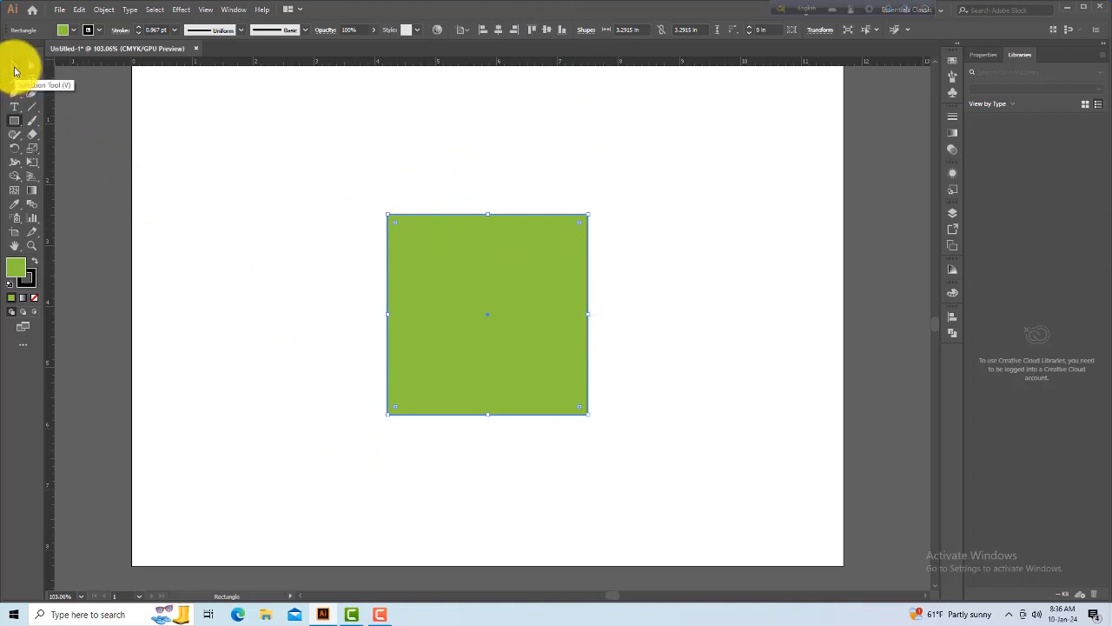
- Select the green square by its edge with the Selection tool and deselect it again
click(14, 70)
click(300, 269)
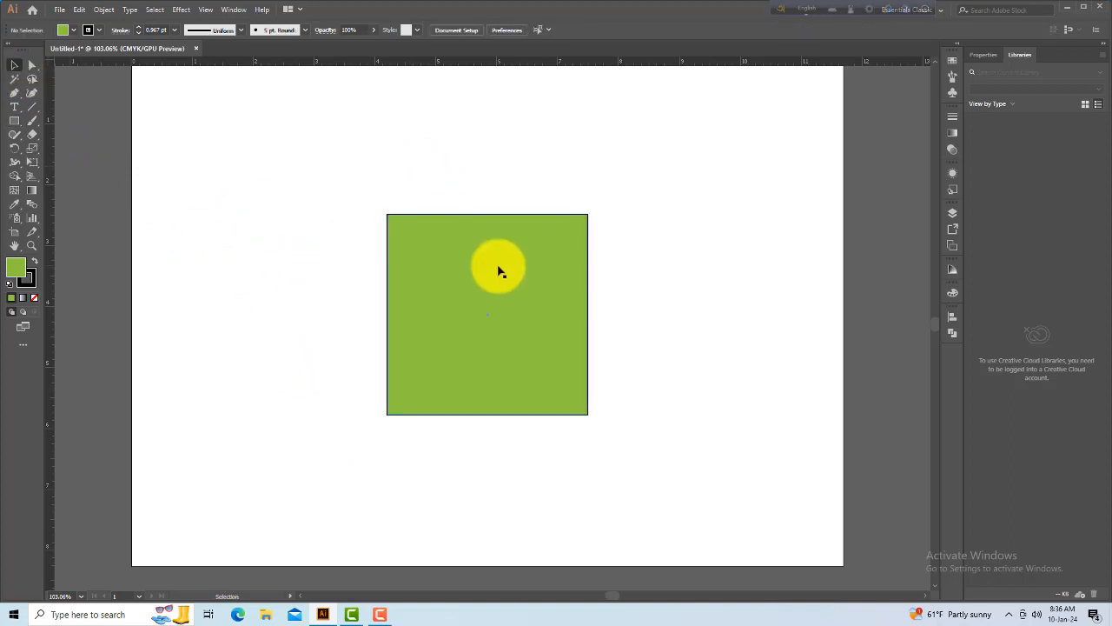
click(387, 277)
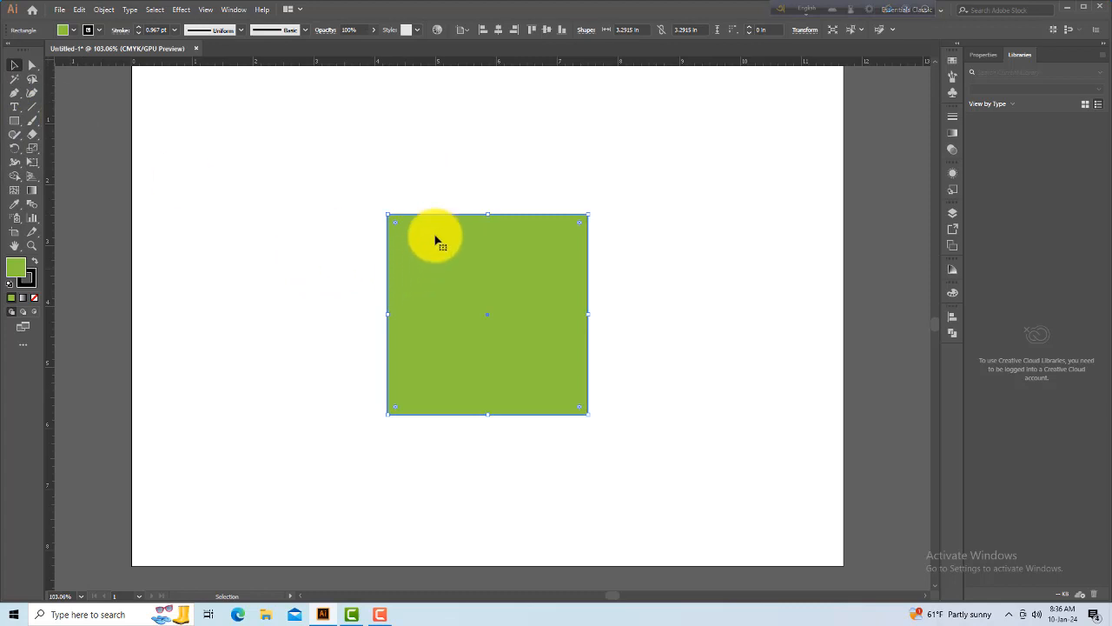
click(336, 316)
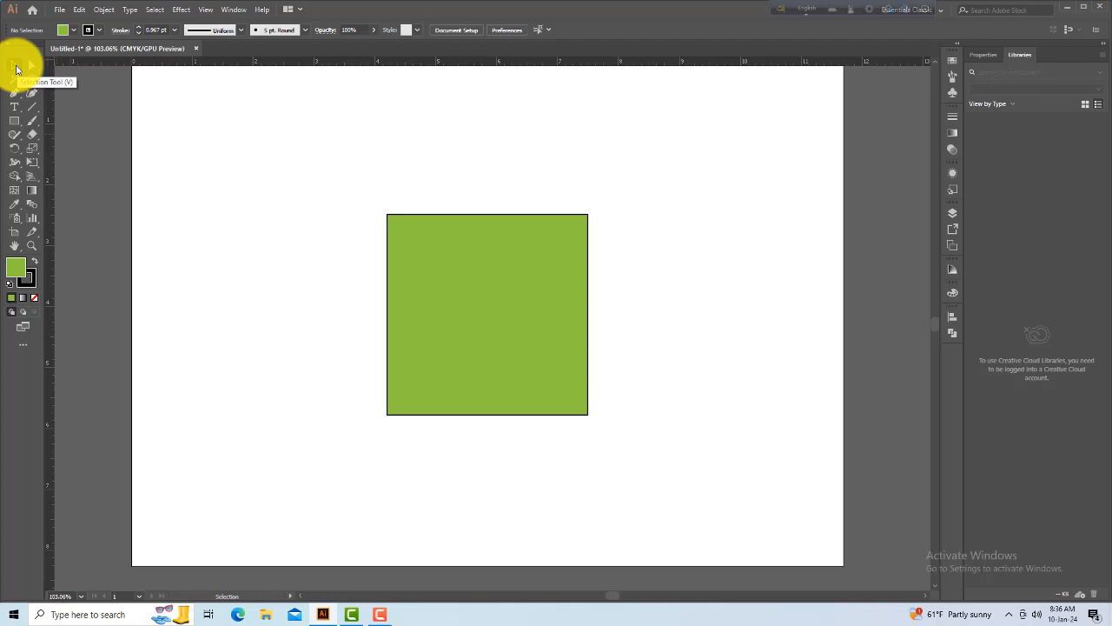
- Practise marquee-selecting the green square from its different corners and around the whole shape, deselecting it after each selection
drag(419, 189, 363, 267)
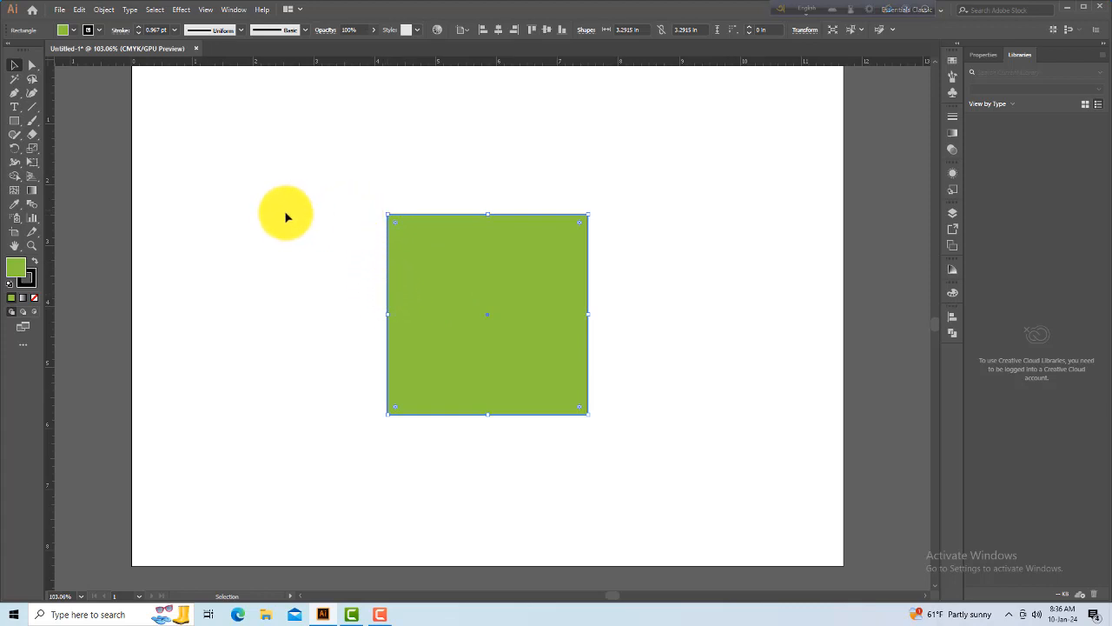
click(337, 320)
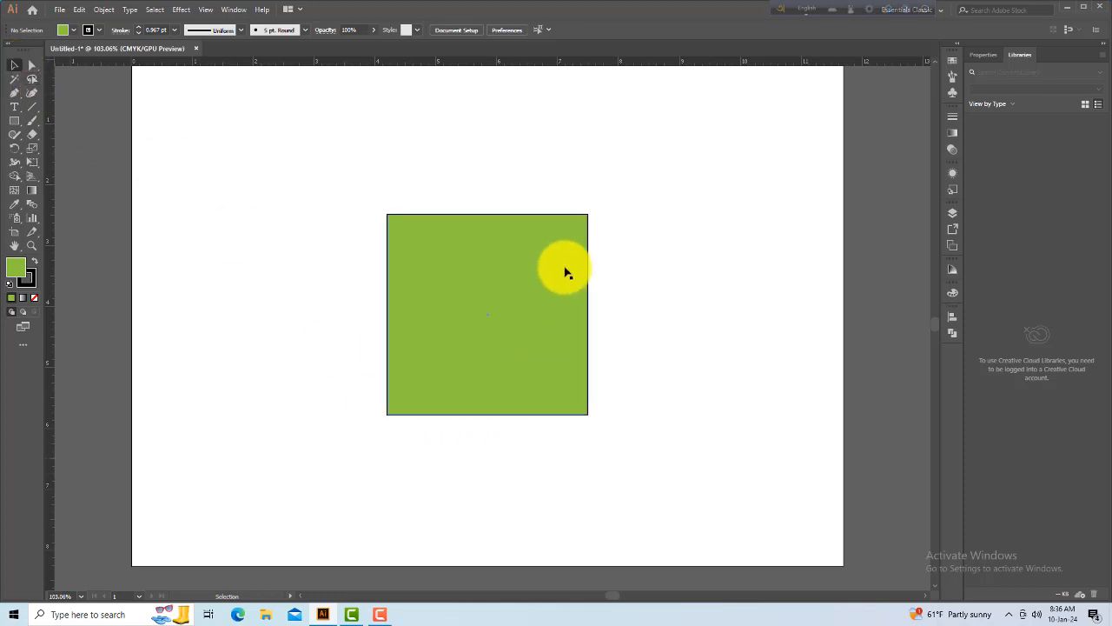
drag(568, 200, 607, 248)
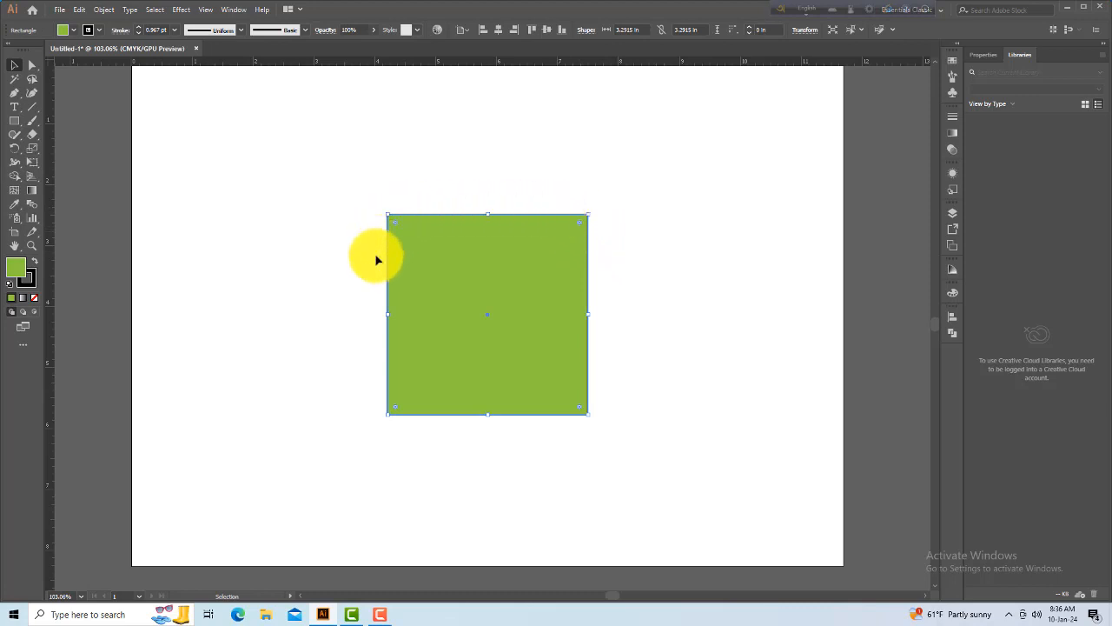
click(519, 444)
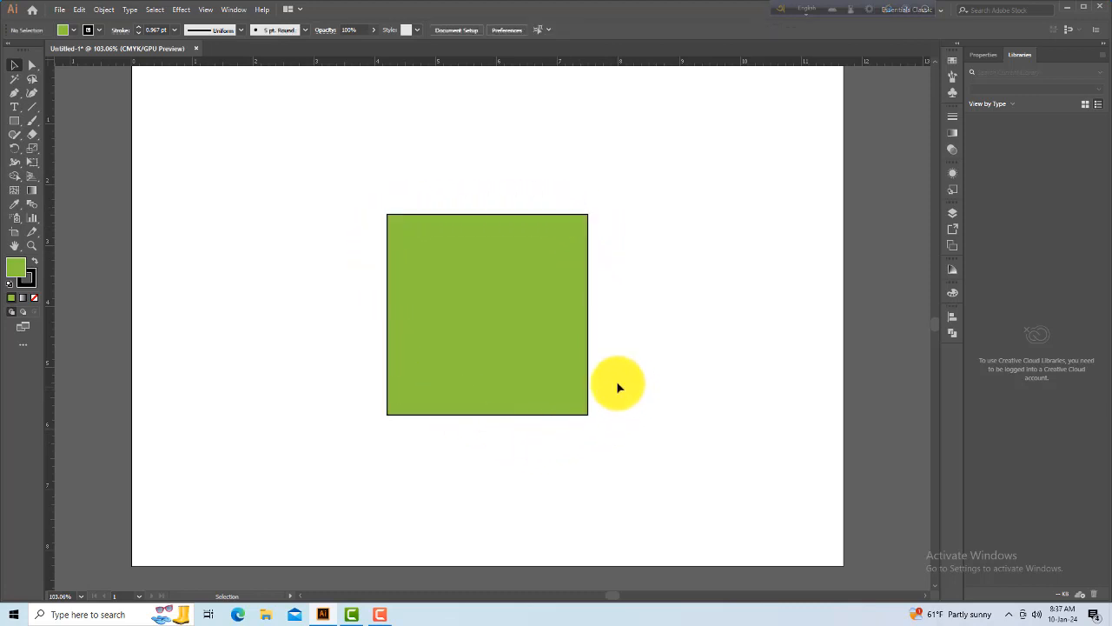
drag(616, 382, 573, 437)
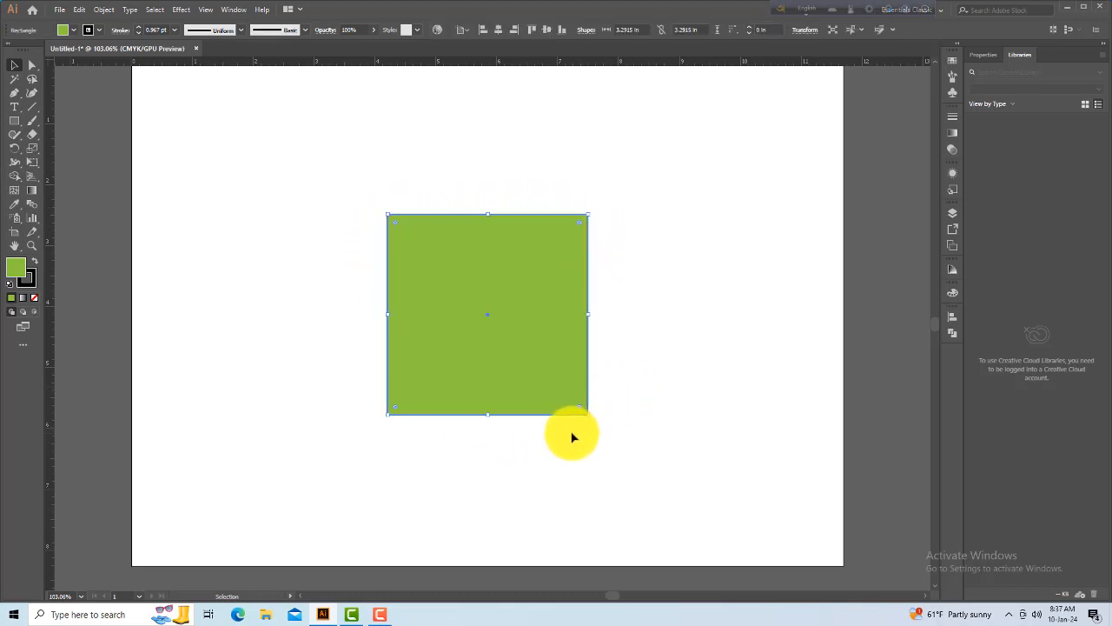
click(519, 459)
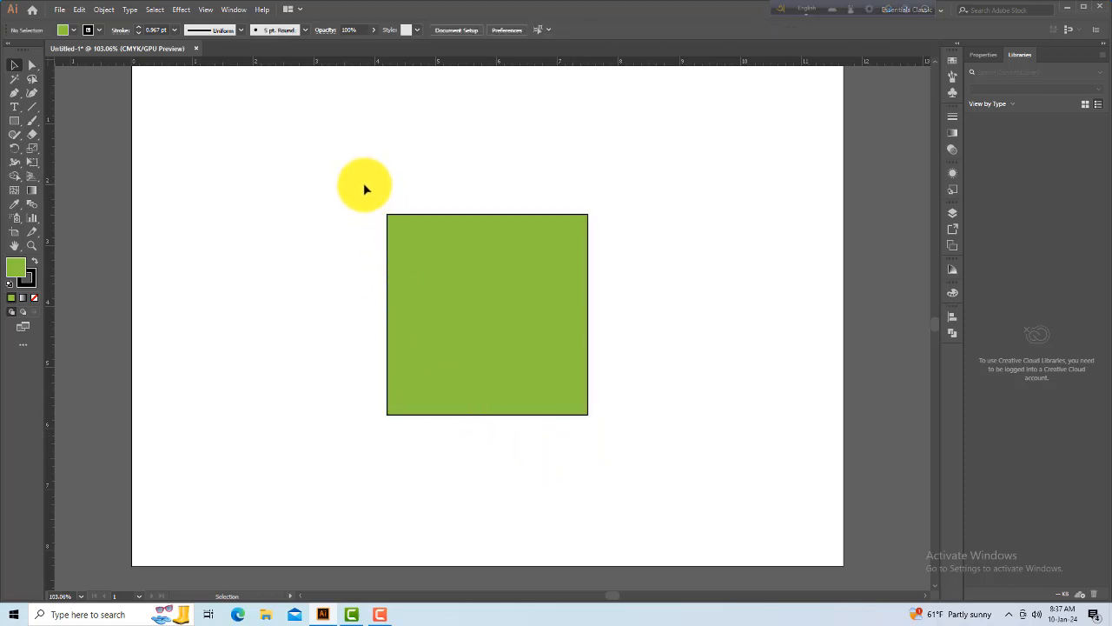
drag(364, 184, 614, 256)
click(359, 423)
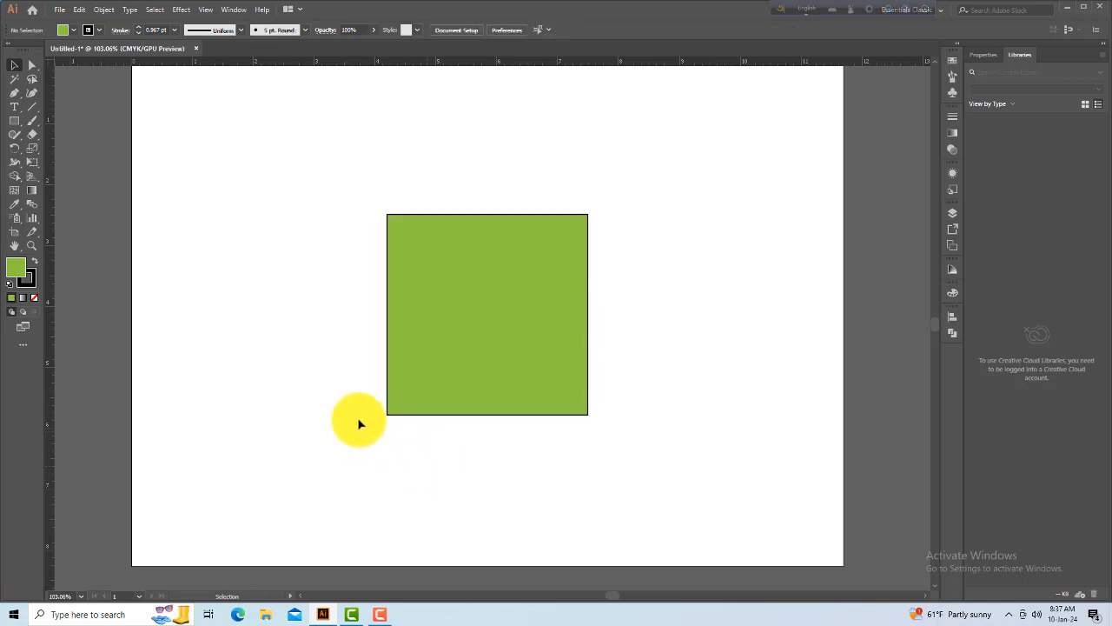
drag(355, 388, 415, 448)
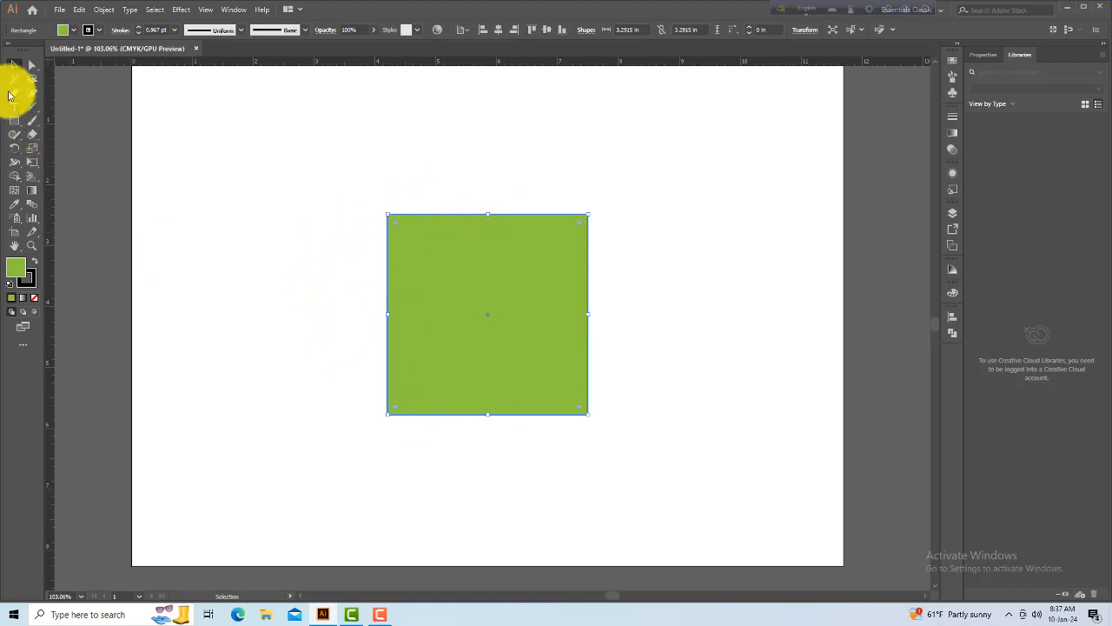
click(291, 310)
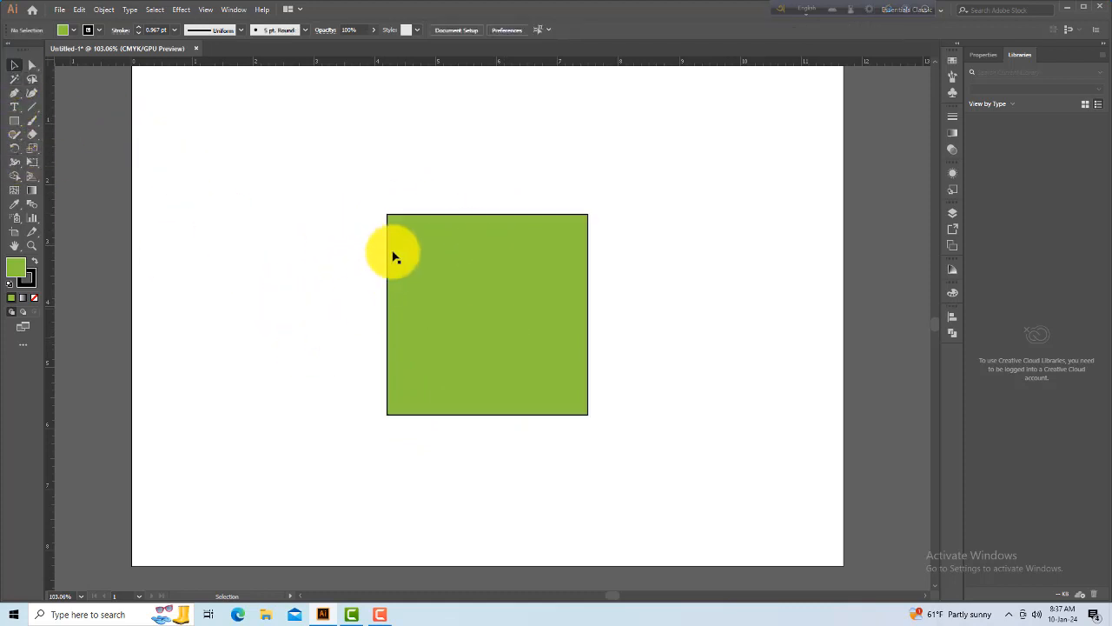
drag(351, 161, 637, 452)
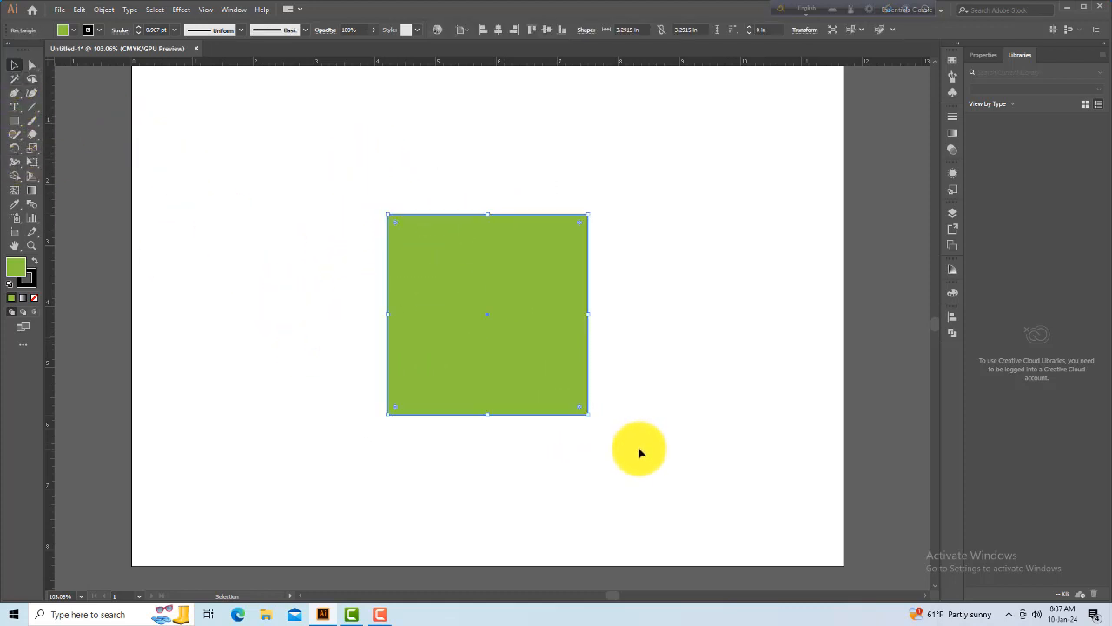
click(530, 445)
- Move the square slightly up and left, and resize it from its upper and lower edges to a height of about 3.5 in
click(522, 293)
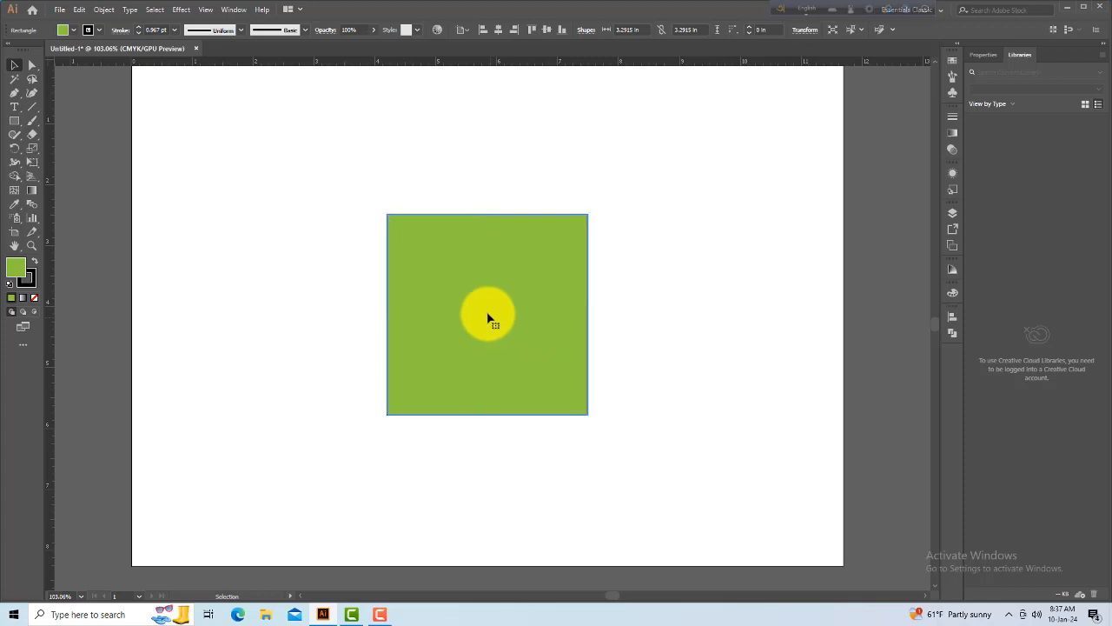
mouse_move(489, 317)
mouse_down()
mouse_move(594, 218)
mouse_move(442, 348)
mouse_move(362, 269)
mouse_move(550, 385)
mouse_move(520, 211)
mouse_move(469, 308)
mouse_up()
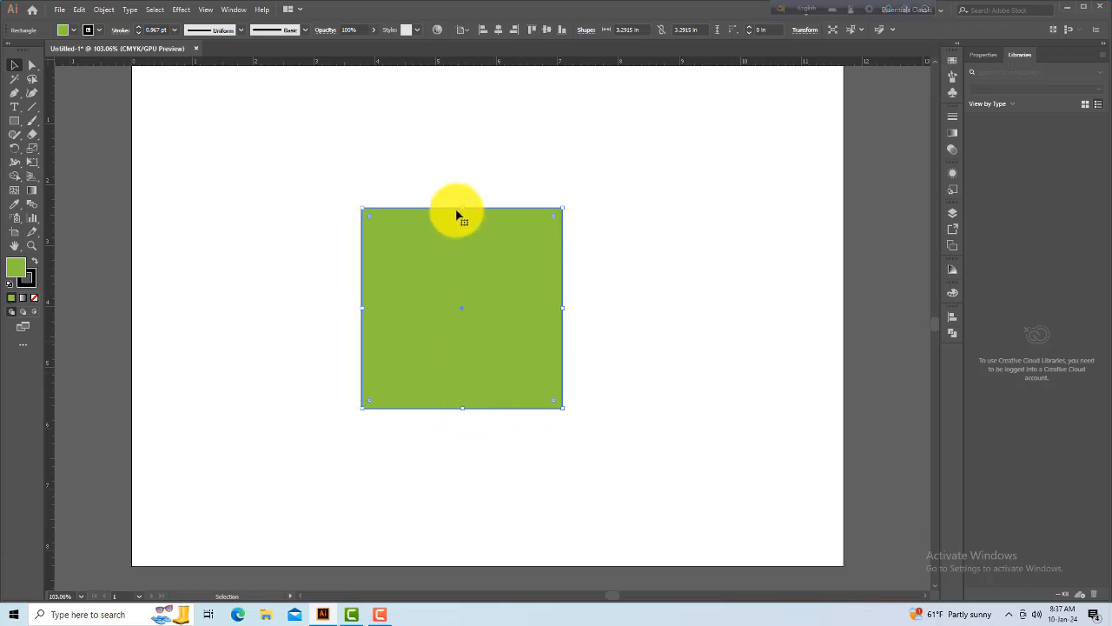
drag(463, 207, 468, 258)
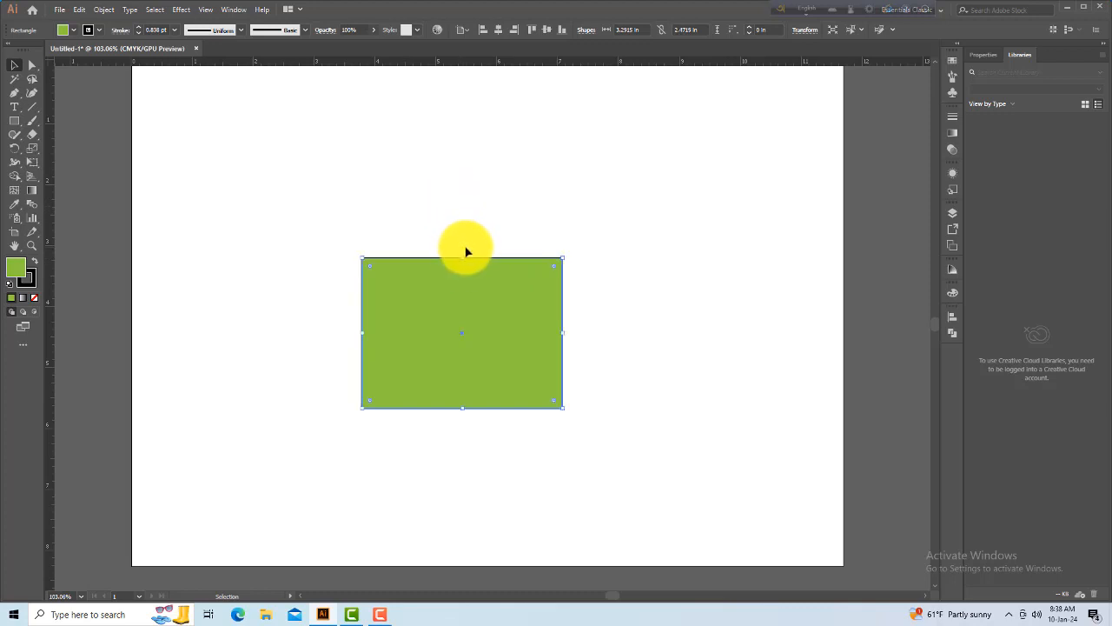
drag(462, 259, 460, 200)
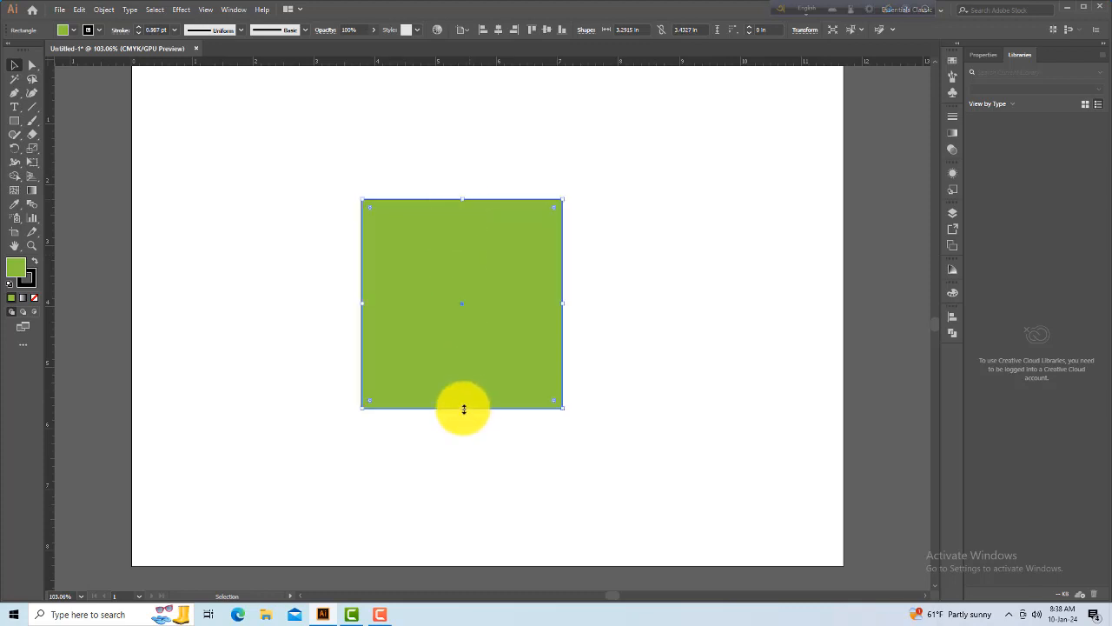
drag(464, 408, 463, 345)
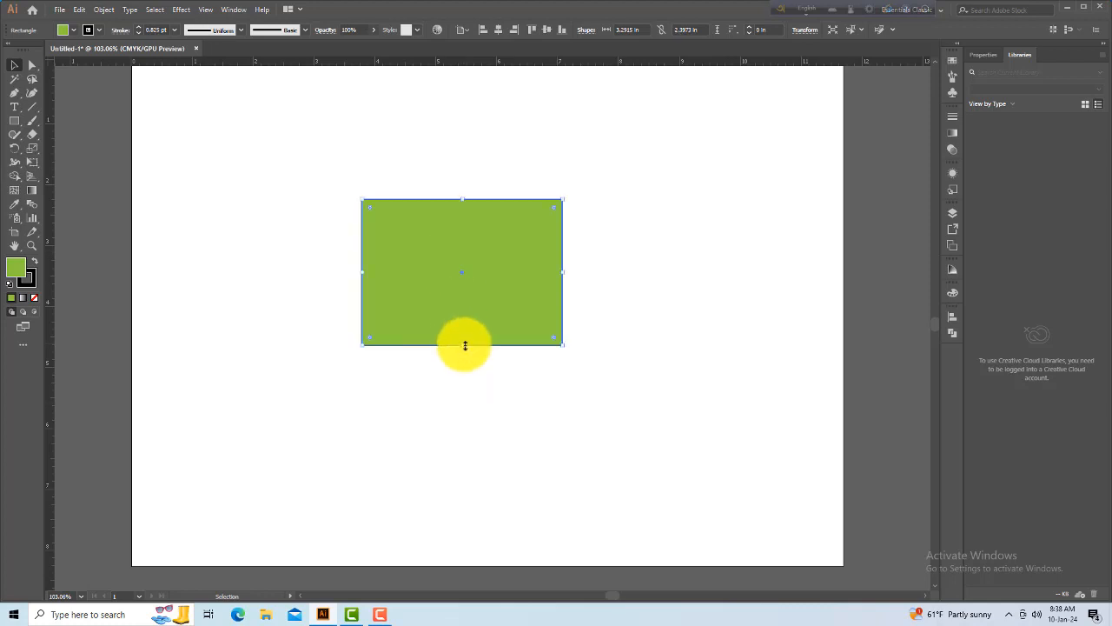
drag(464, 348, 462, 412)
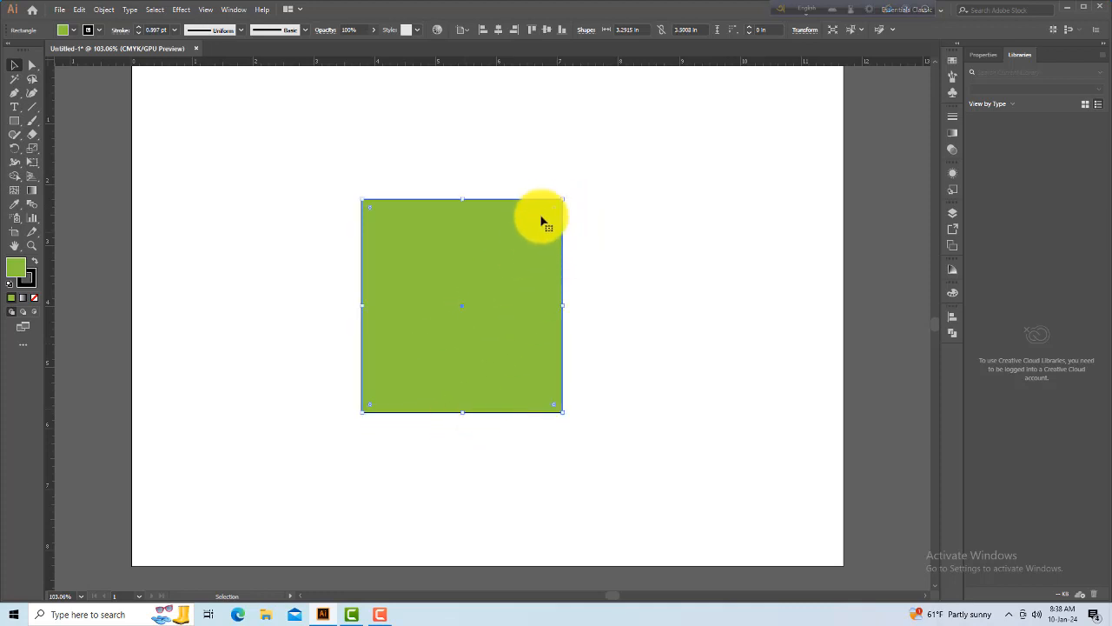
- Resize the rectangle from its upper-right corner to about 3.26 x 3.49 in, and rotate it about 45° and back upright
drag(563, 198, 505, 271)
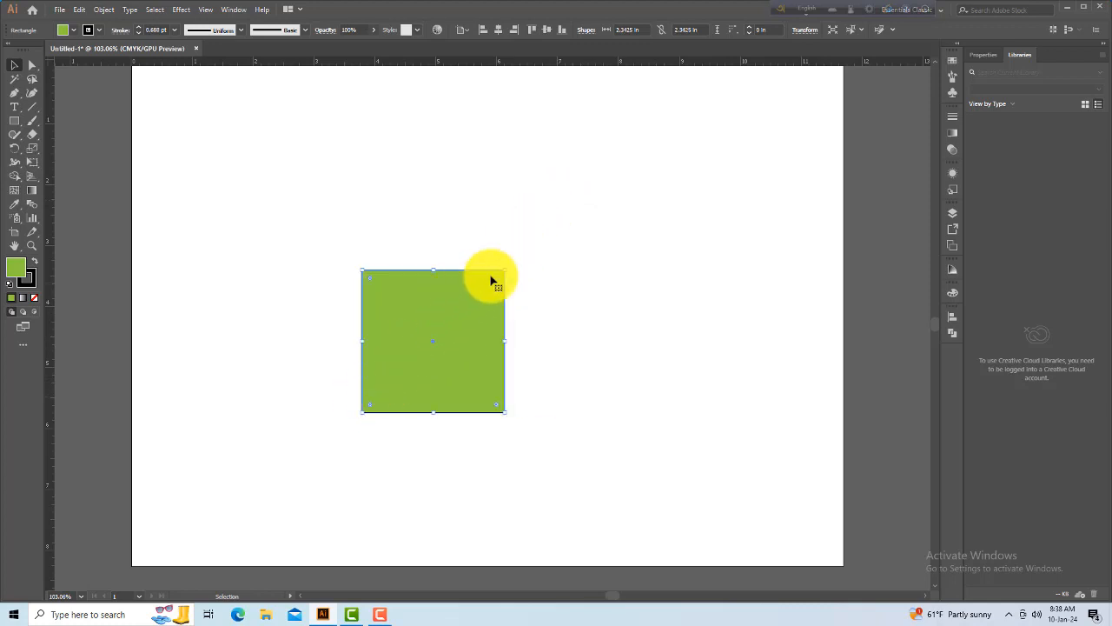
drag(505, 270, 561, 200)
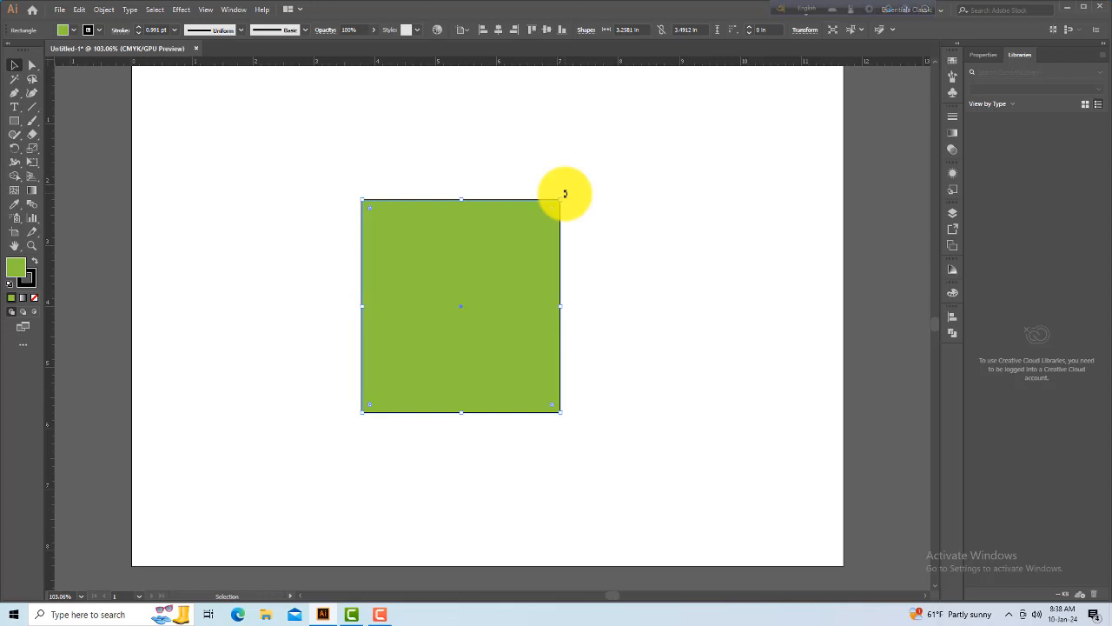
drag(565, 193, 613, 311)
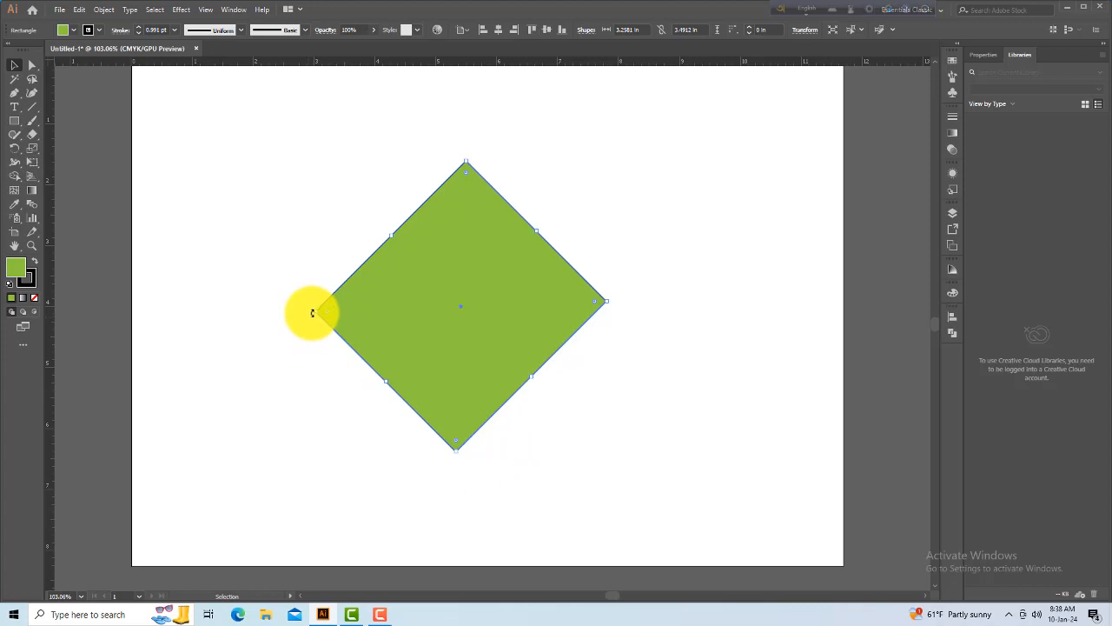
drag(312, 313, 359, 416)
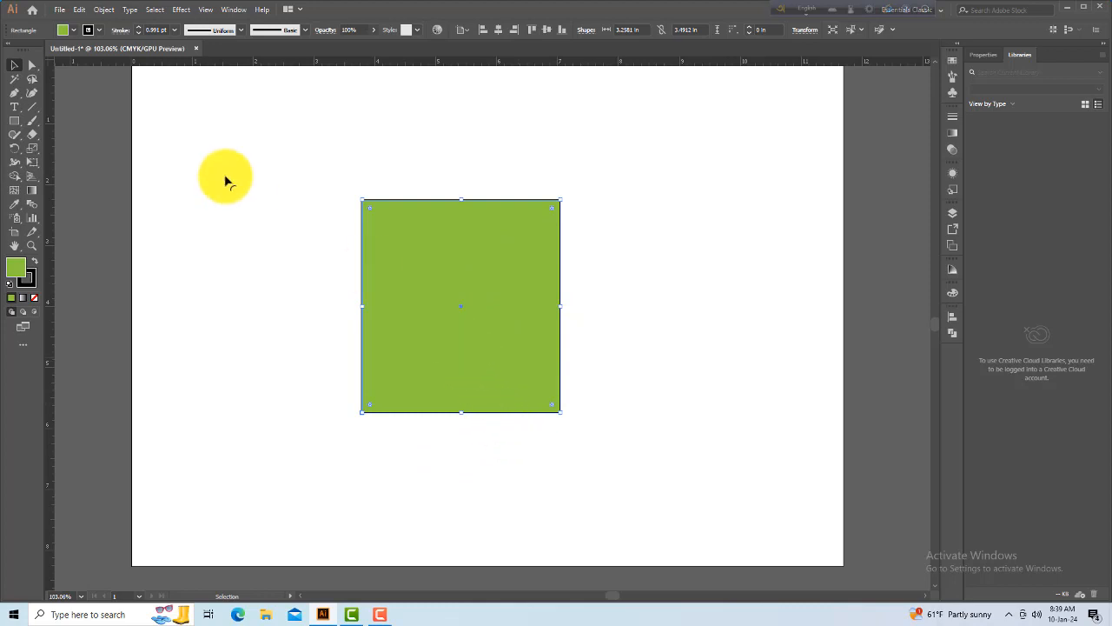
- Preview moving the rectangle 1.4142 in at 45° with the Move settings and cancel the move
double_click(15, 67)
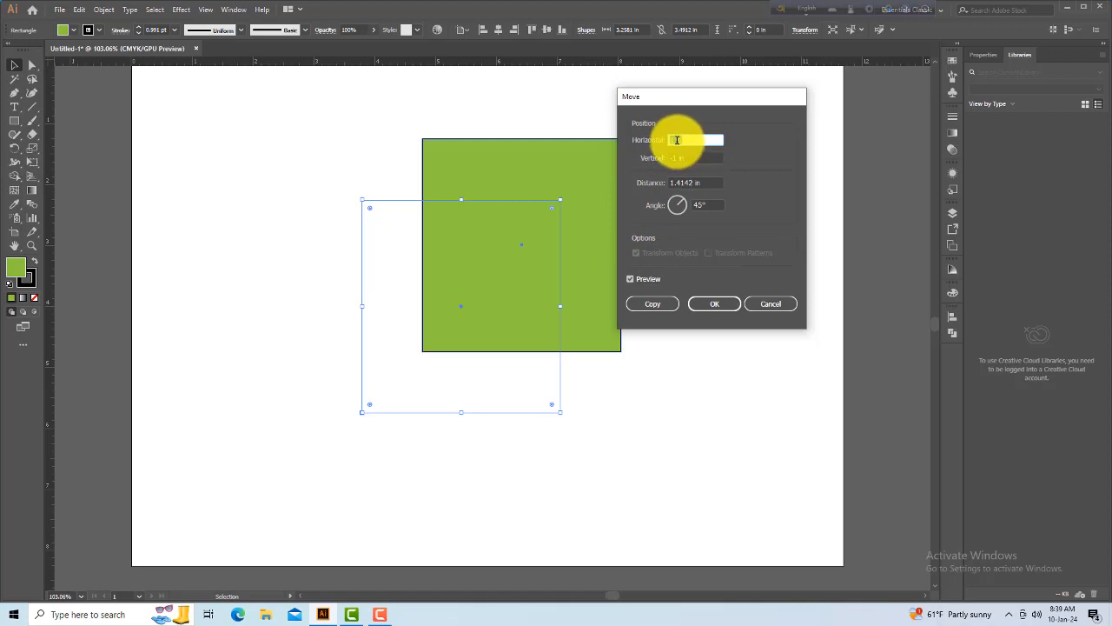
click(776, 307)
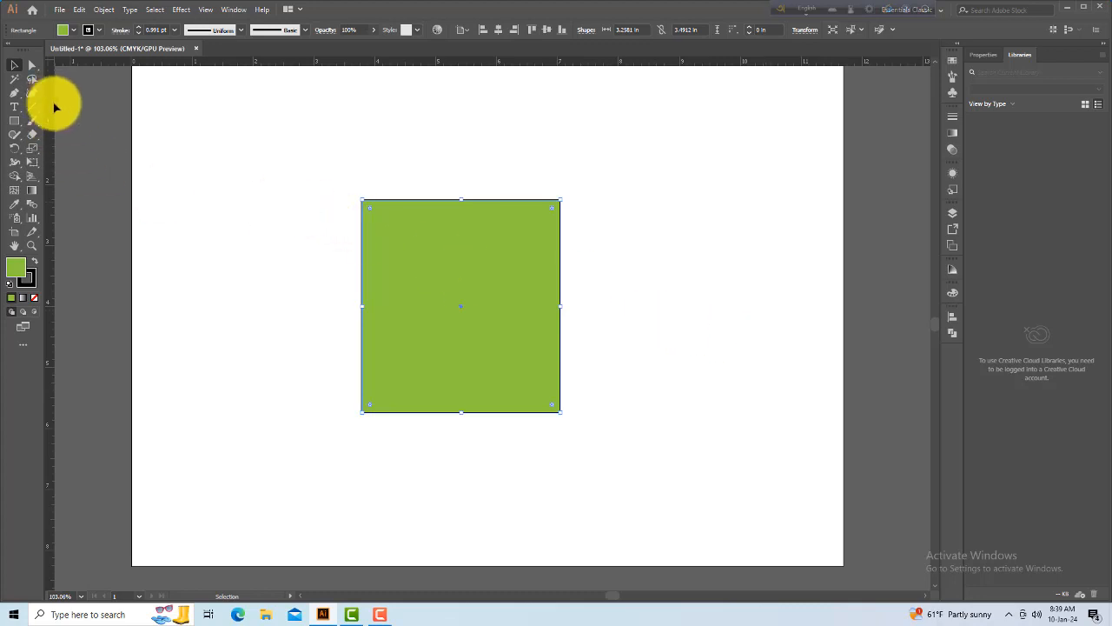
- Review the ruler display options and set the ruler units to inches
click(206, 9)
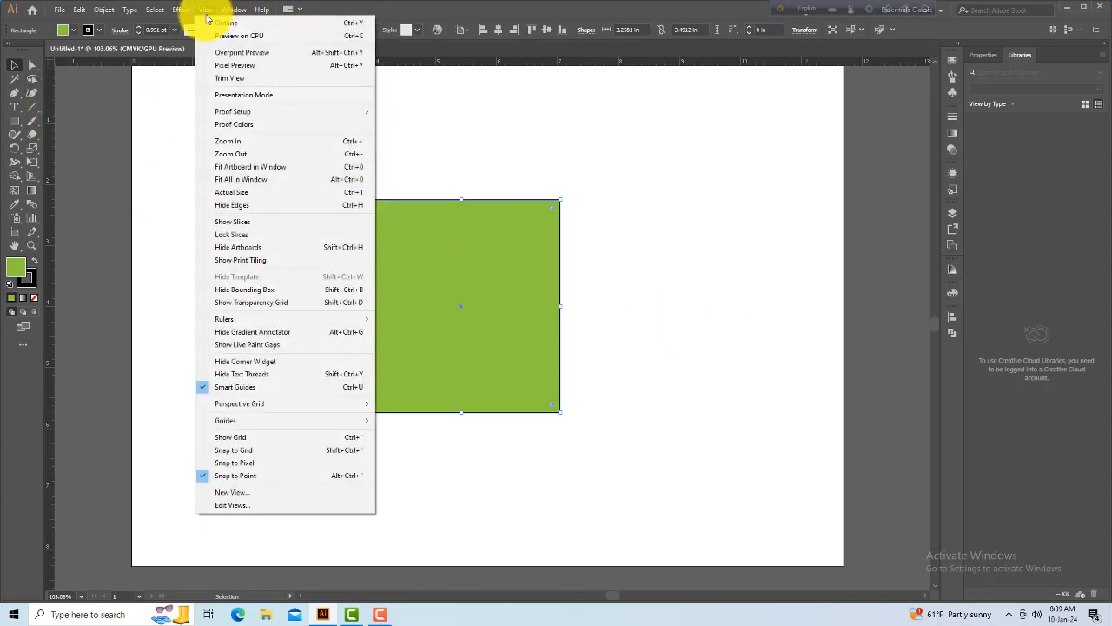
mouse_move(257, 326)
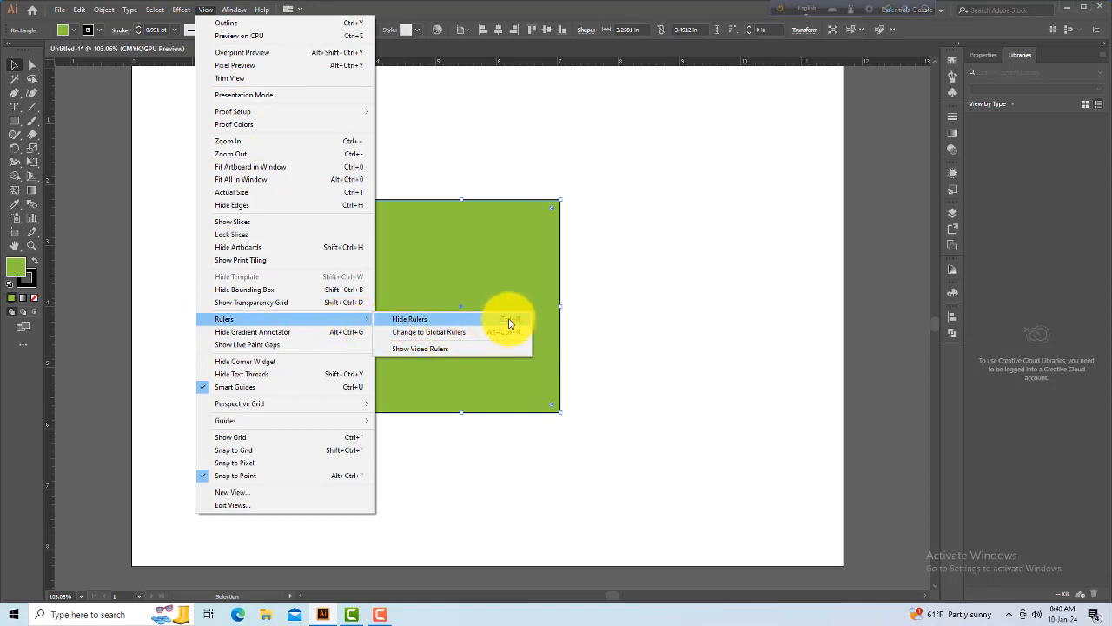
click(608, 293)
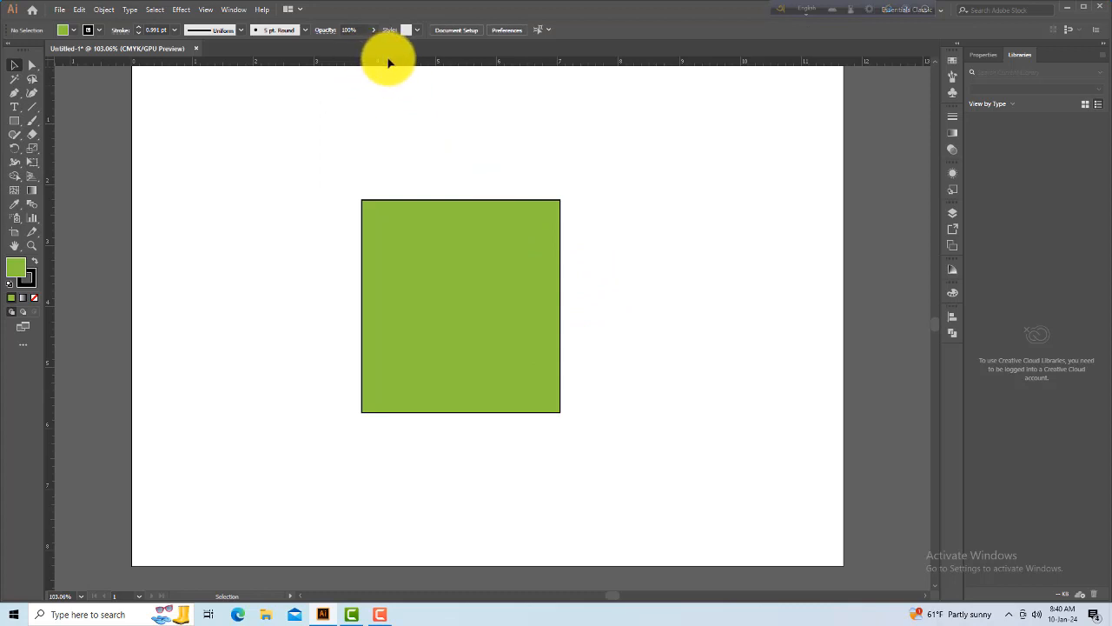
right_click(448, 63)
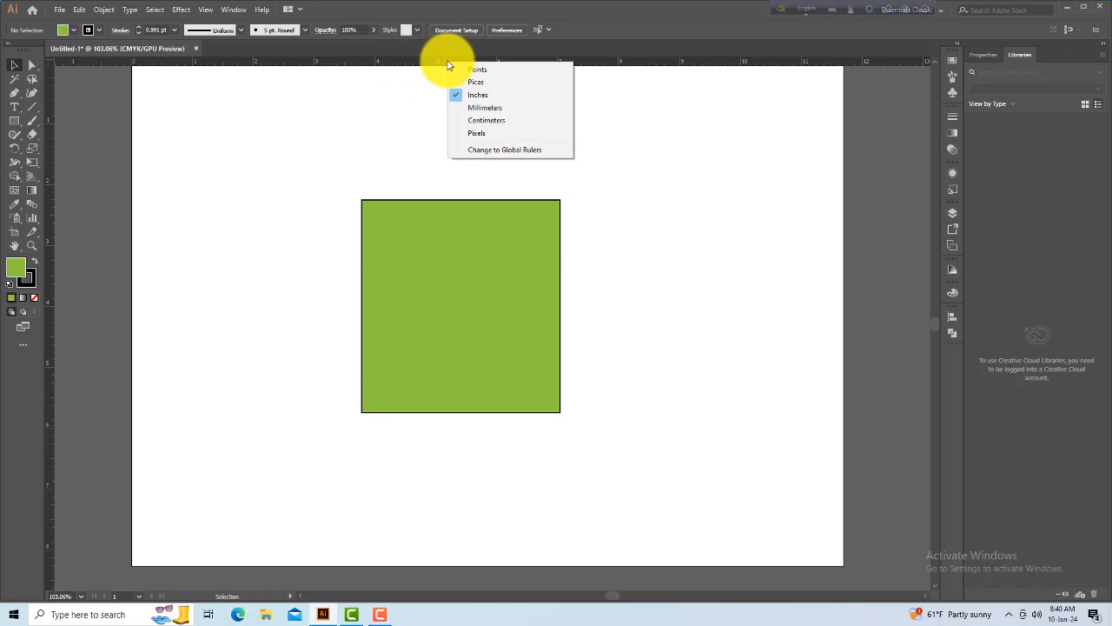
click(478, 96)
- Select the green square and preview horizontal moves of 2 in and -2 in in the Move settings, with the vertical offset at 0 in
drag(442, 163, 539, 278)
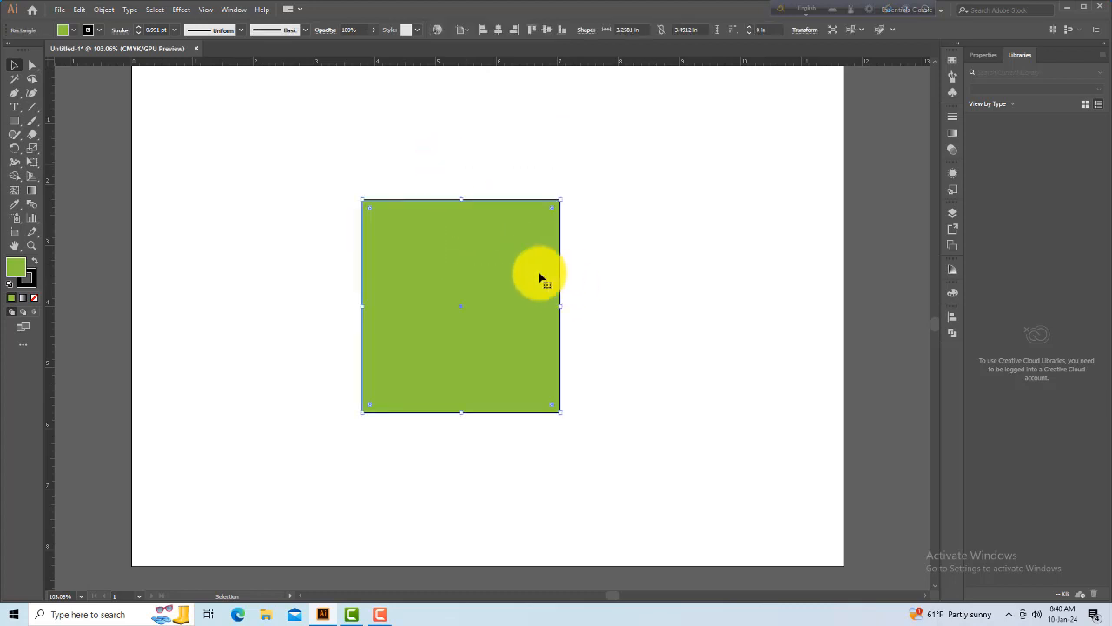
double_click(17, 68)
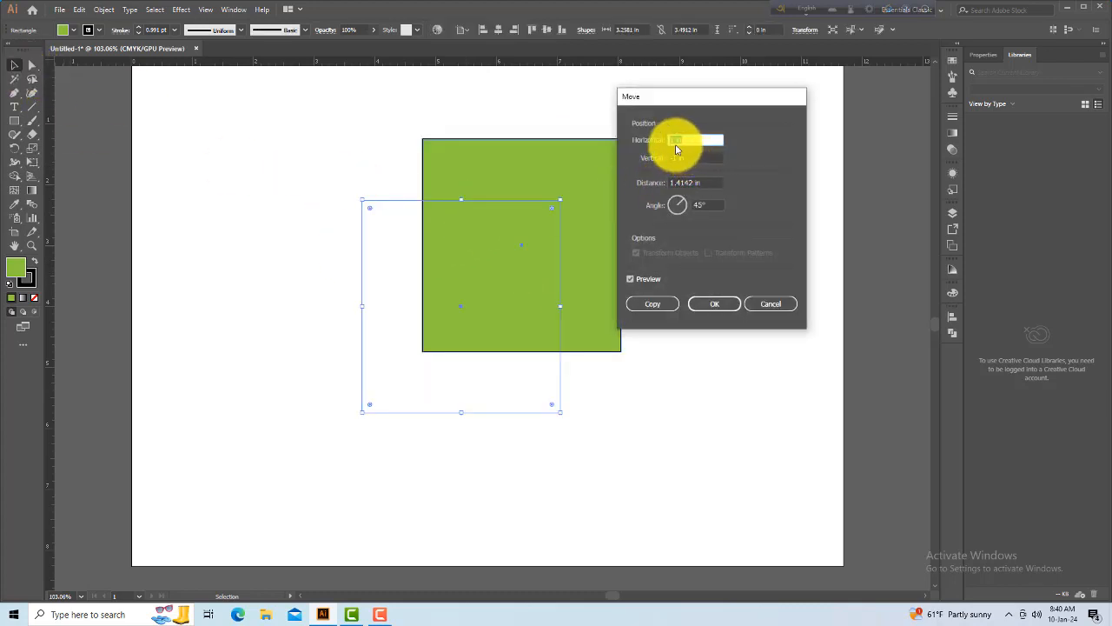
click(651, 279)
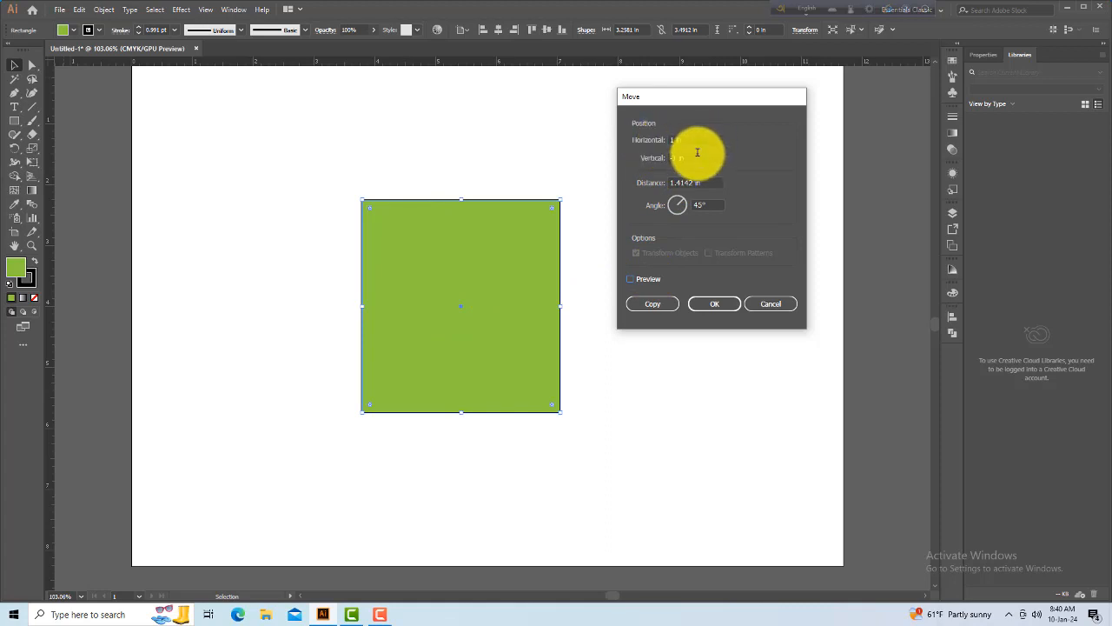
drag(685, 140, 659, 140)
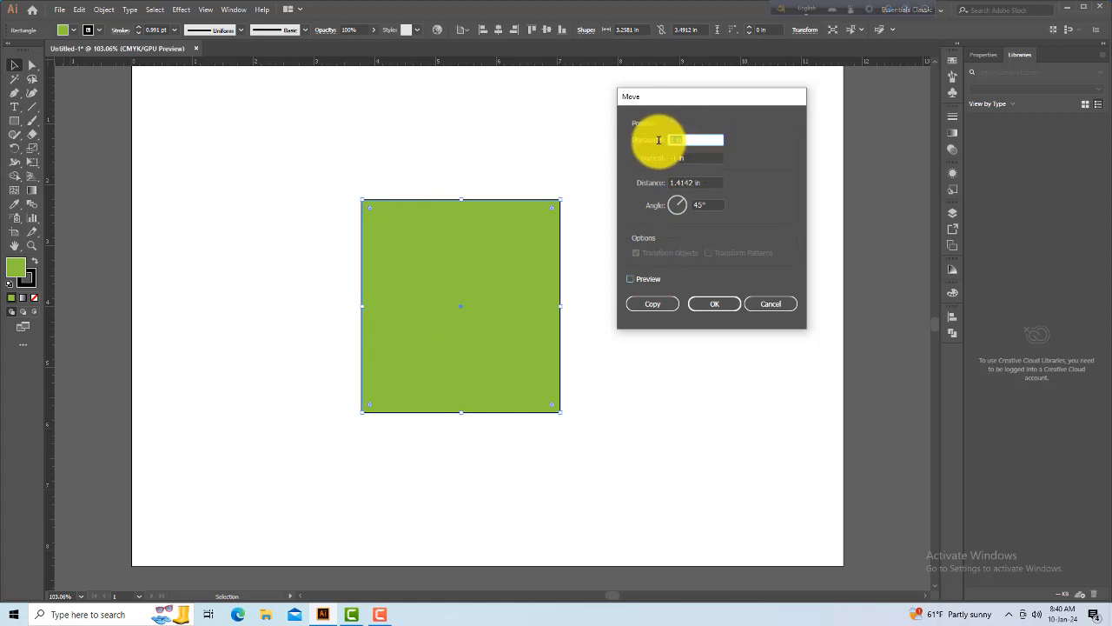
text(2)
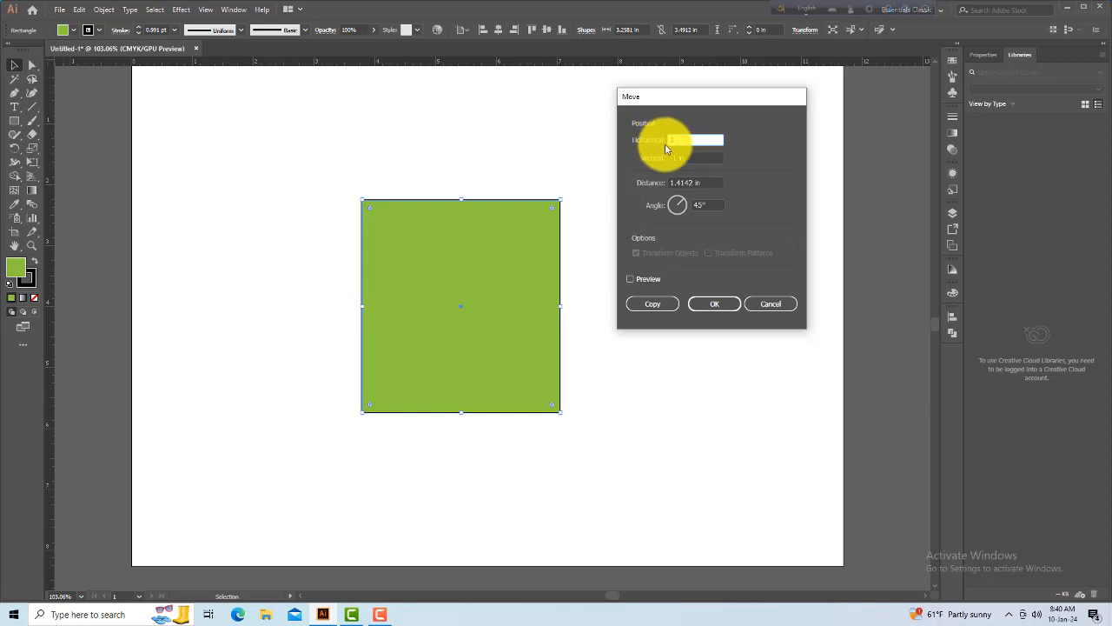
key(Tab)
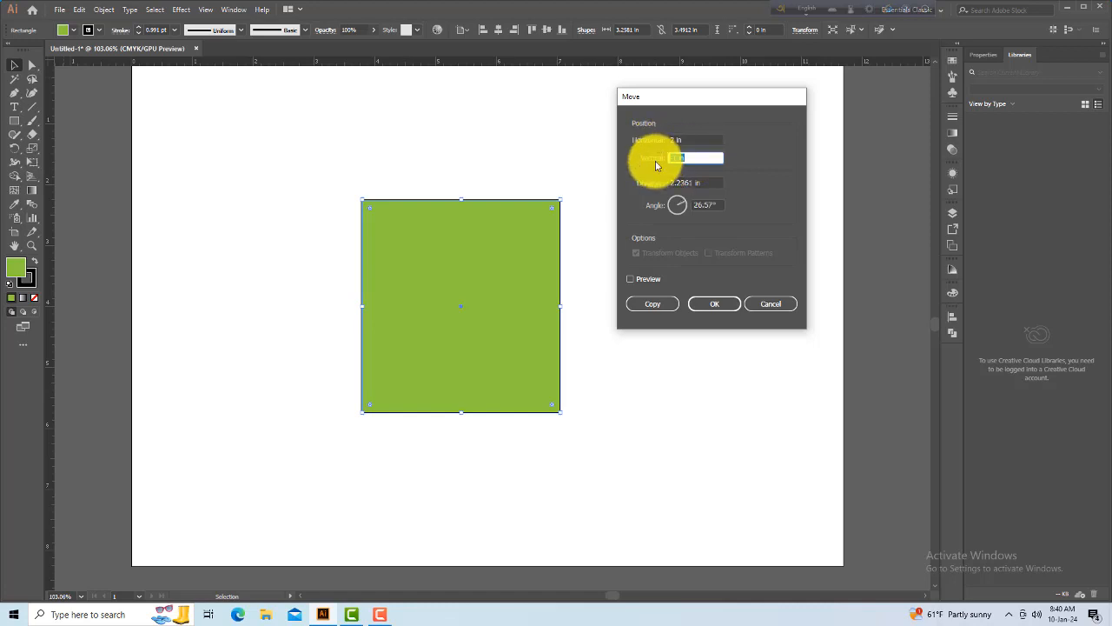
text(0)
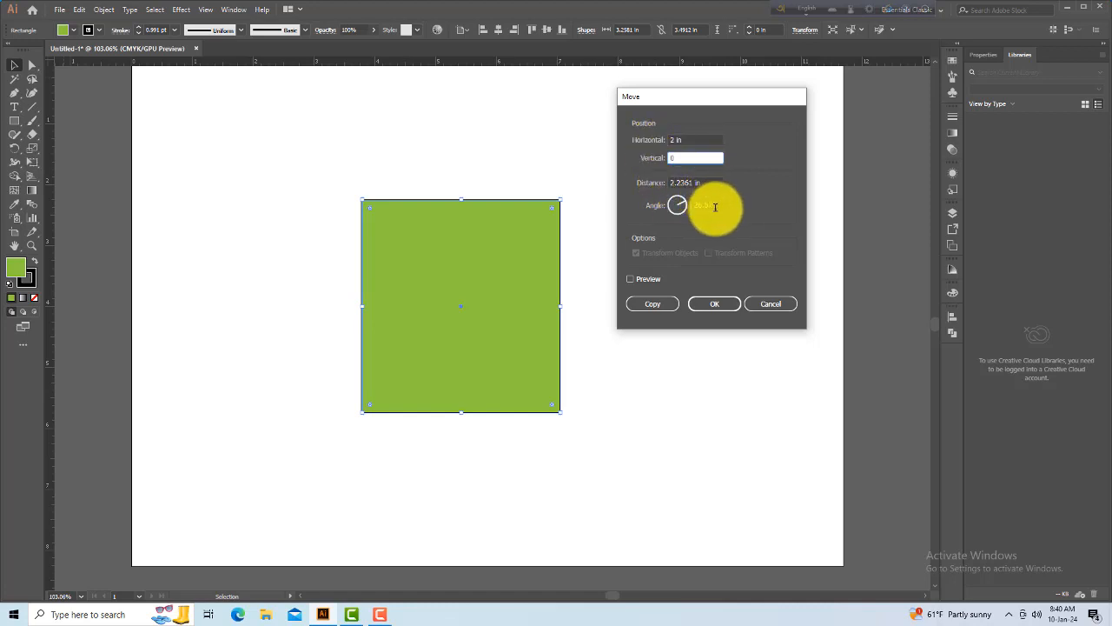
click(708, 205)
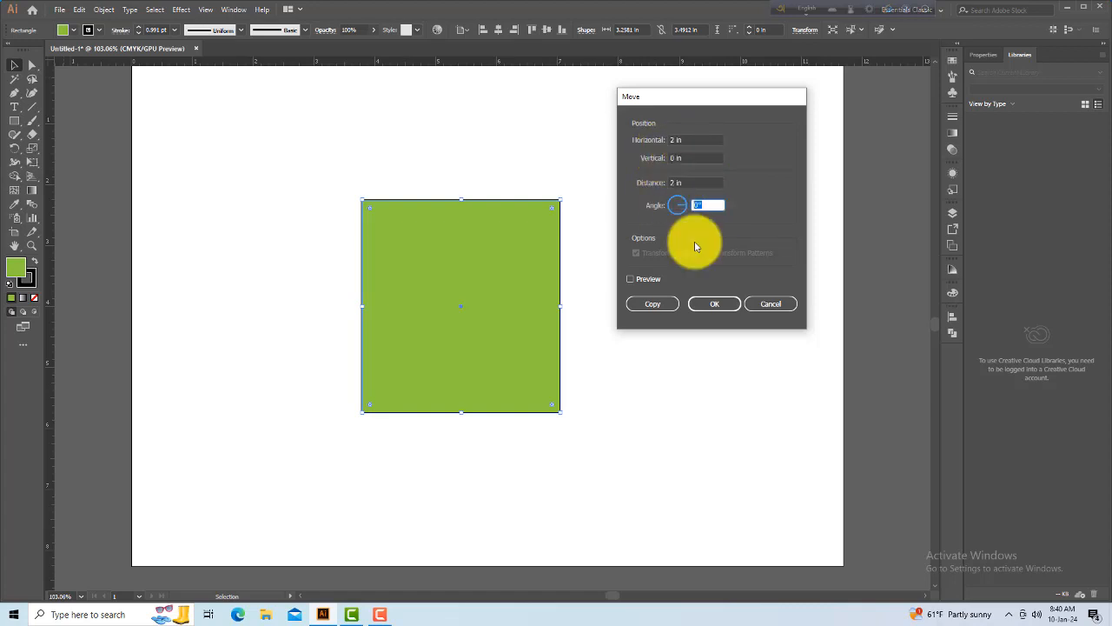
click(632, 279)
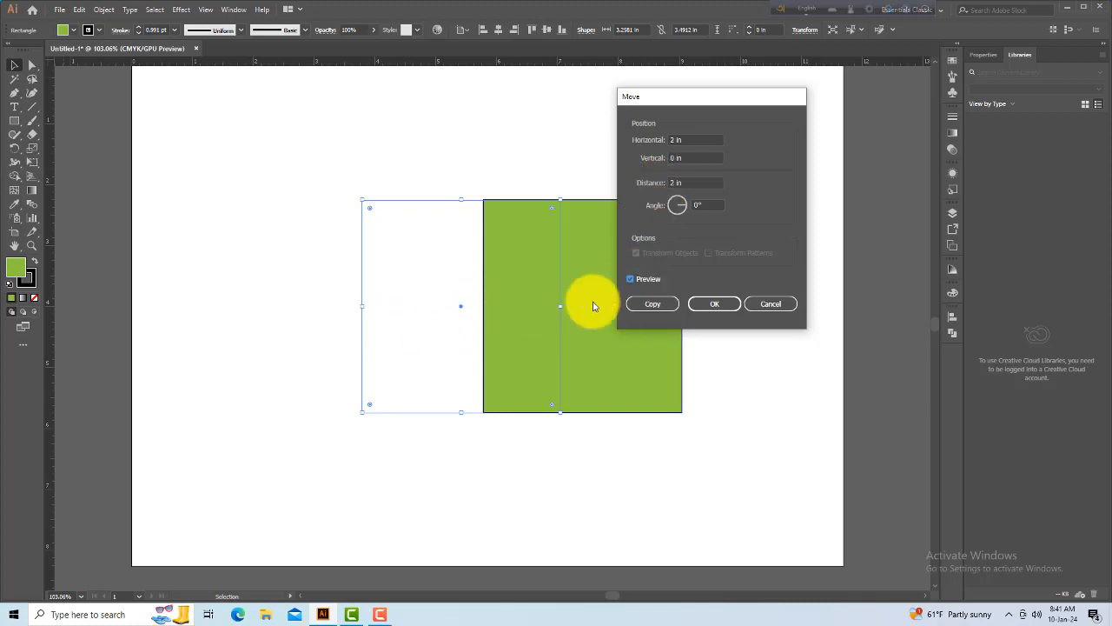
click(674, 151)
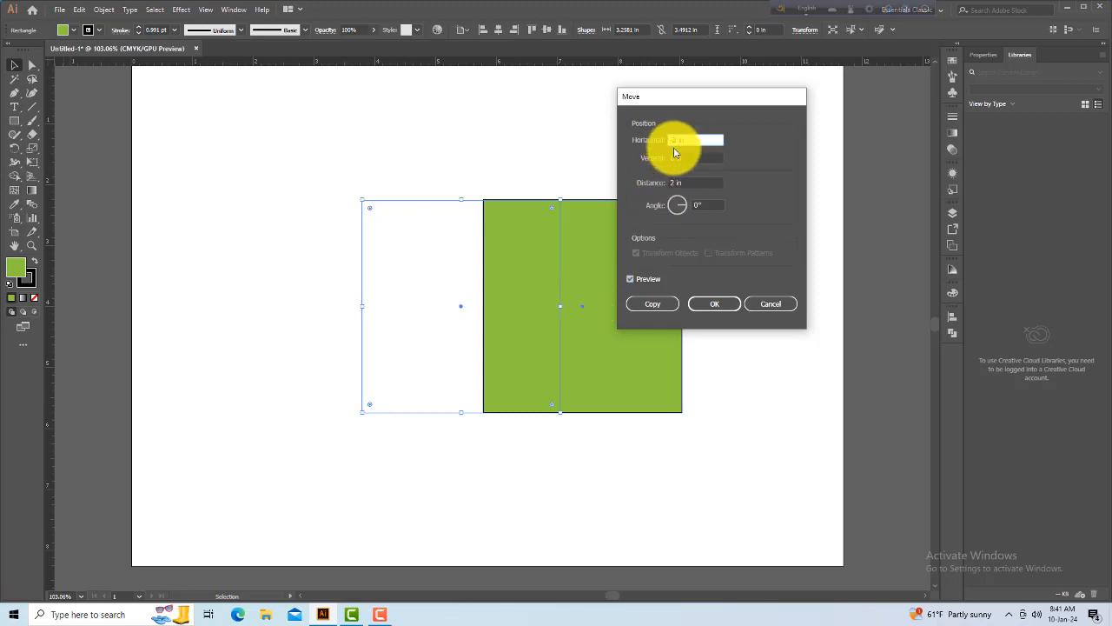
text(-2)
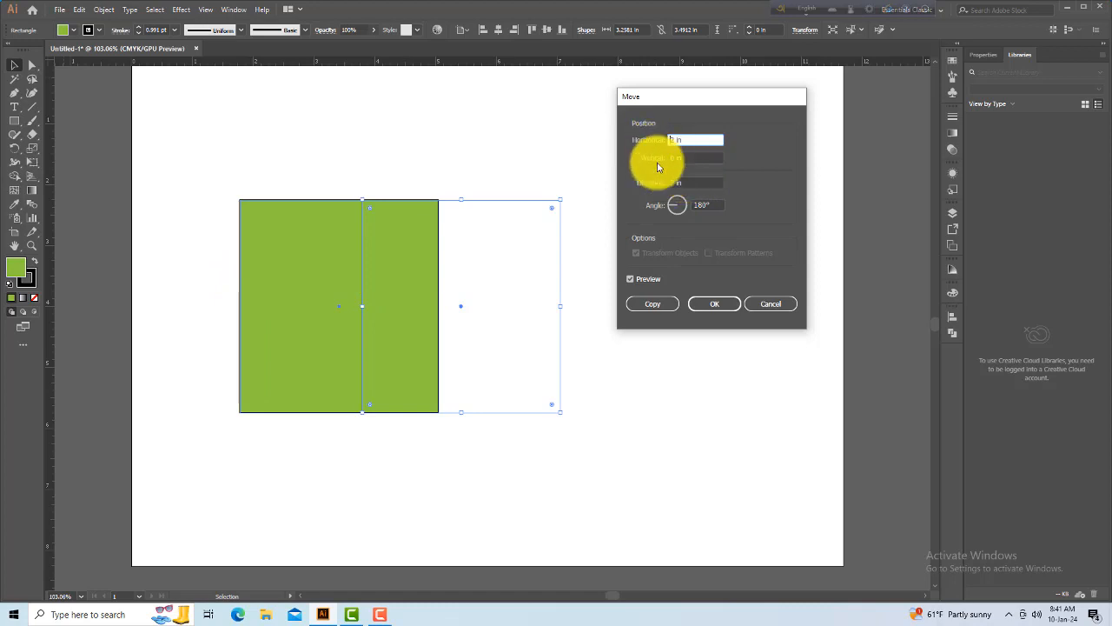
- Set the horizontal offset to 0 in and preview moving the square 1 in vertically
triple_click(685, 140)
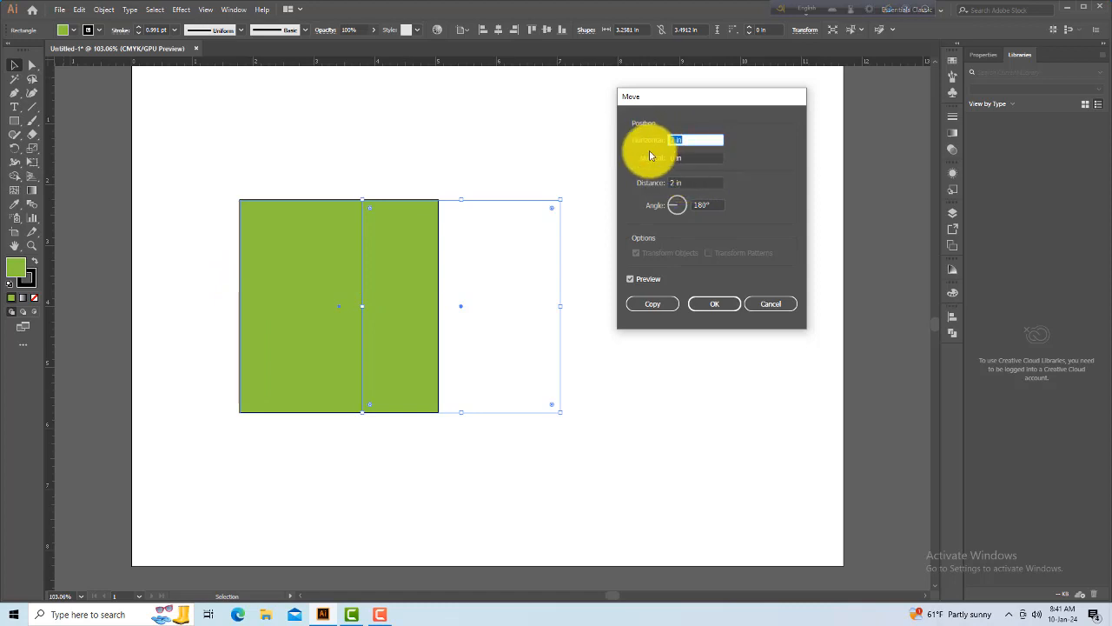
text(0)
key(Tab)
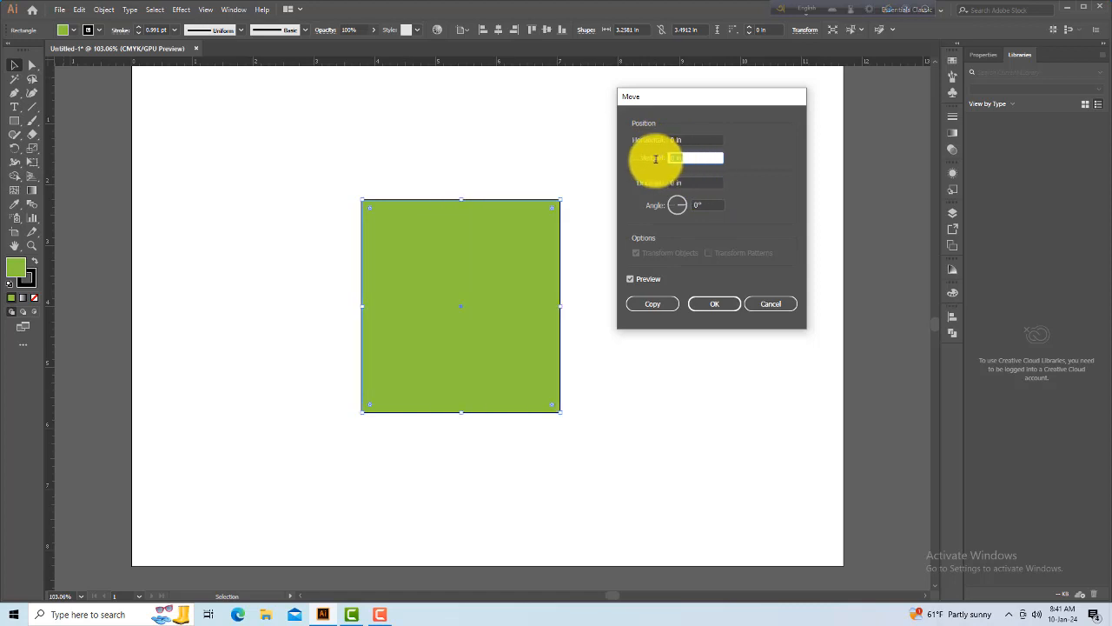
text(1)
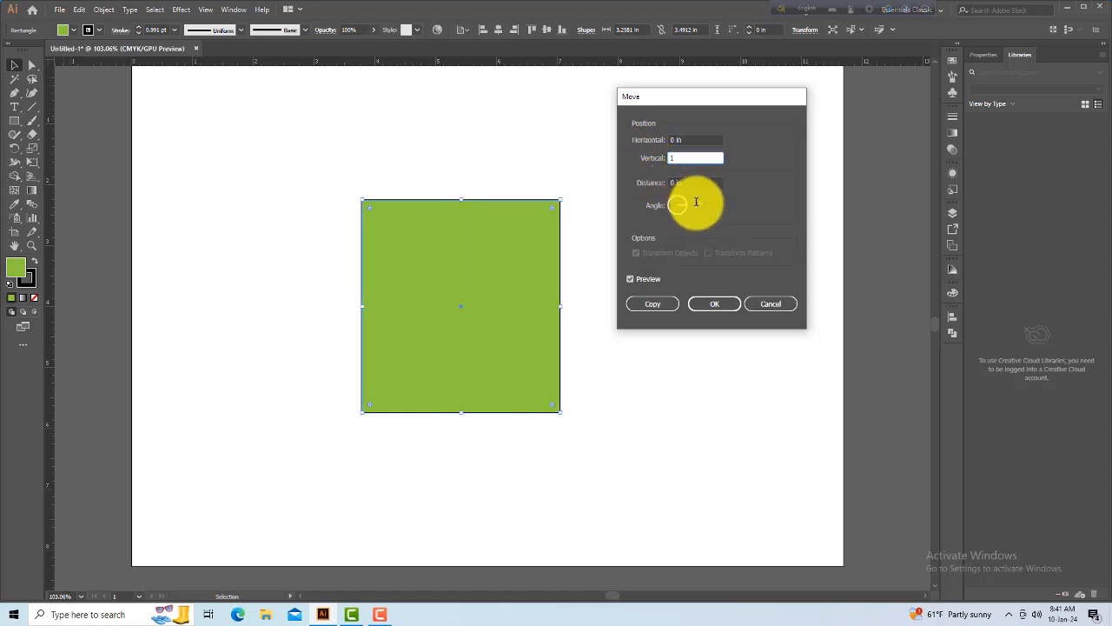
click(647, 279)
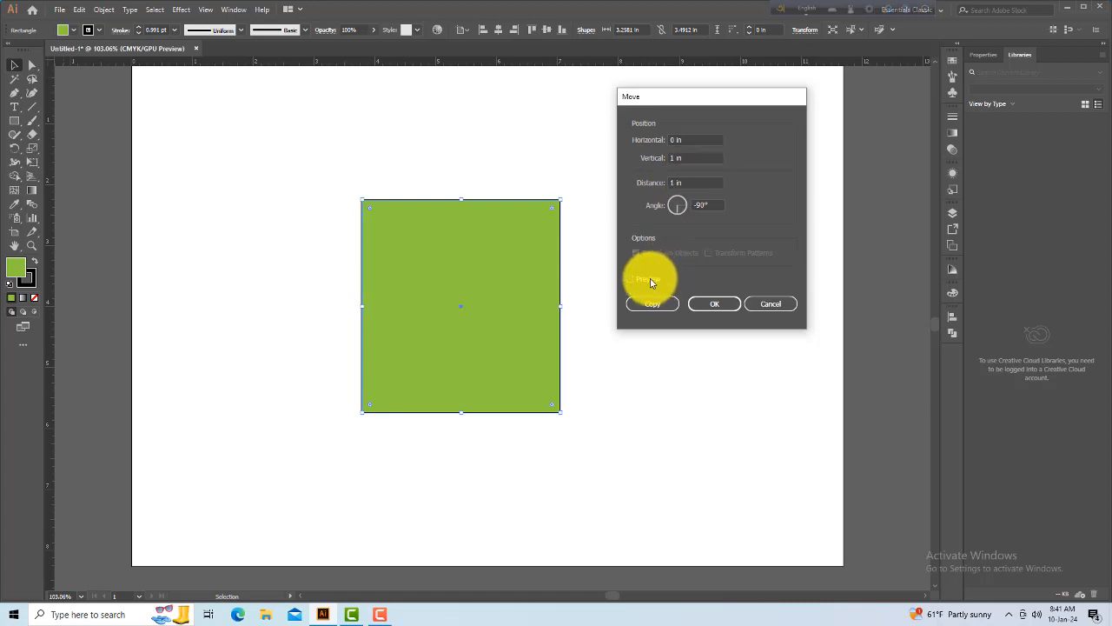
click(649, 279)
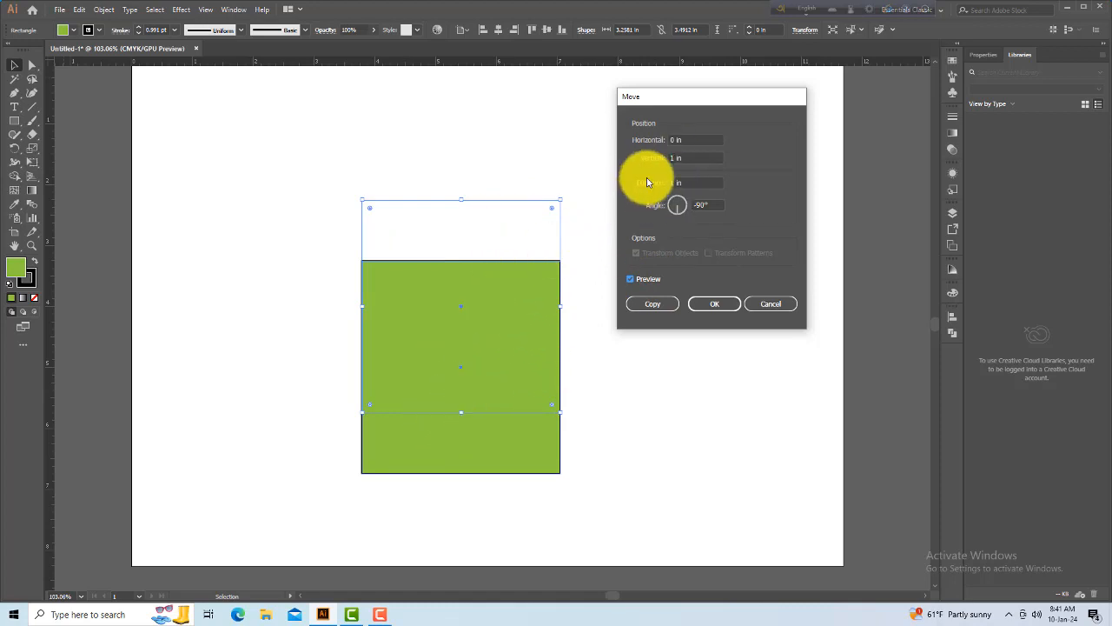
- Set the vertical offset to -1 in and preview the upward move
double_click(671, 157)
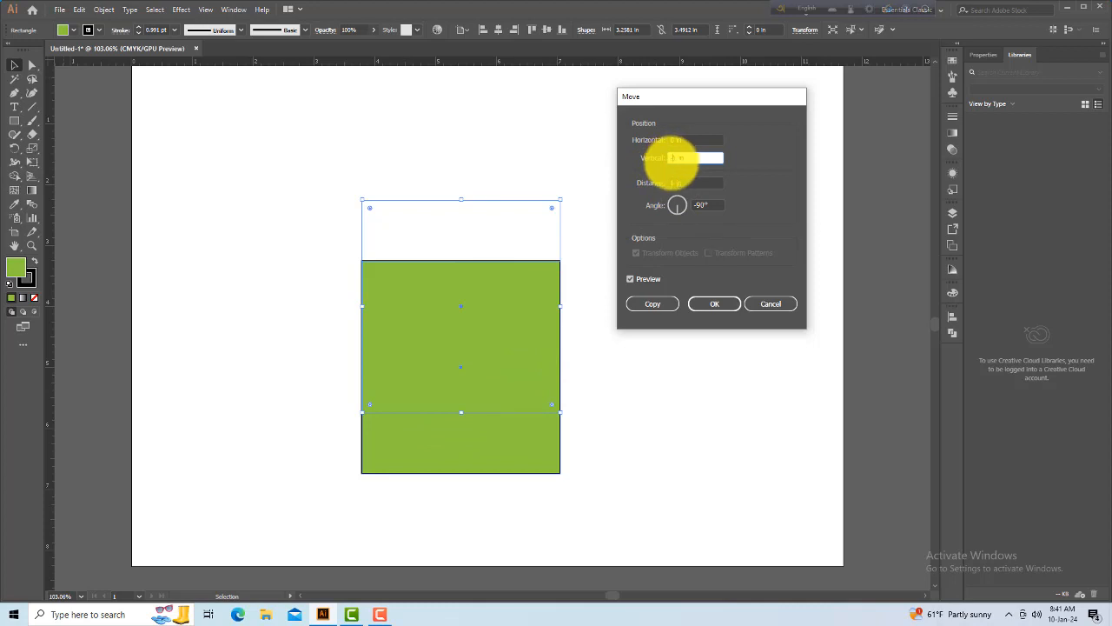
text(-1)
click(646, 280)
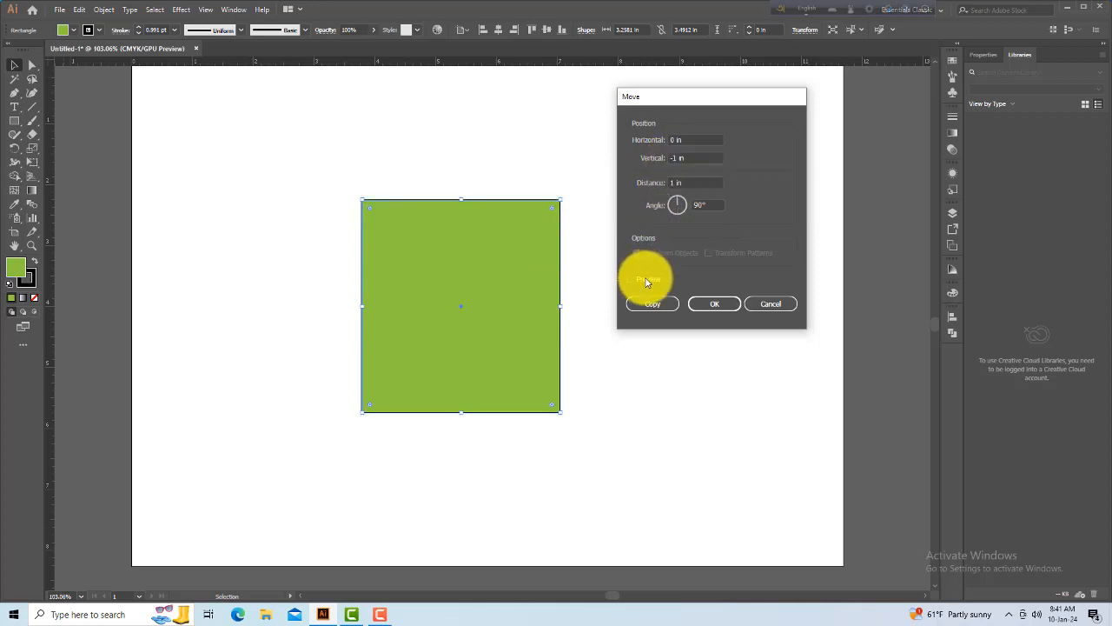
click(646, 280)
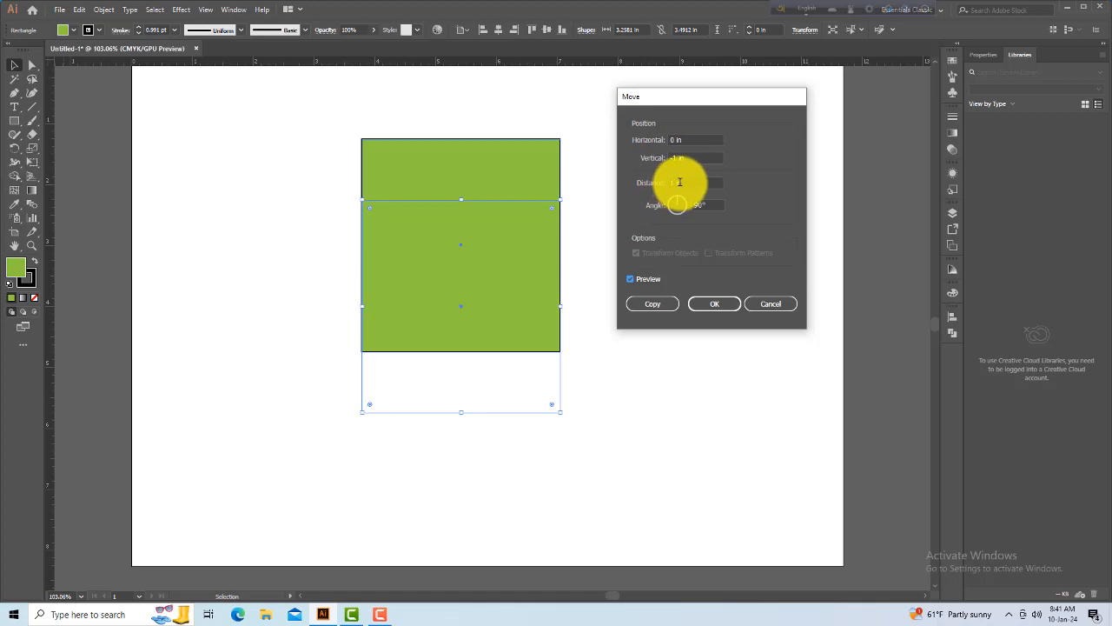
- Set the horizontal and vertical offsets to 1 in each and preview the diagonal move
double_click(694, 139)
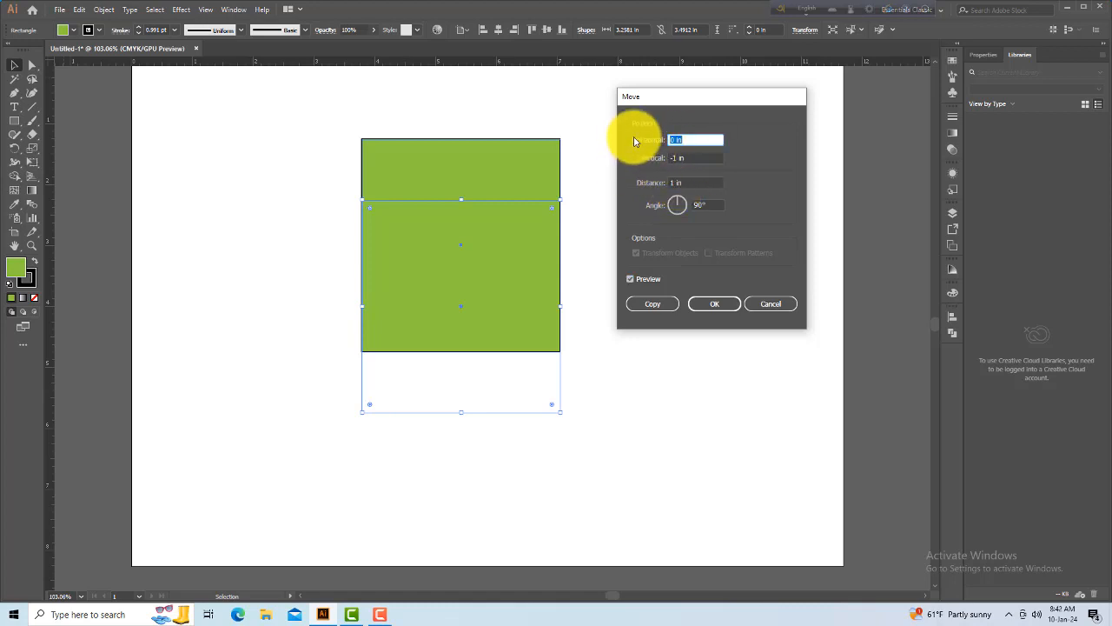
key(Tab)
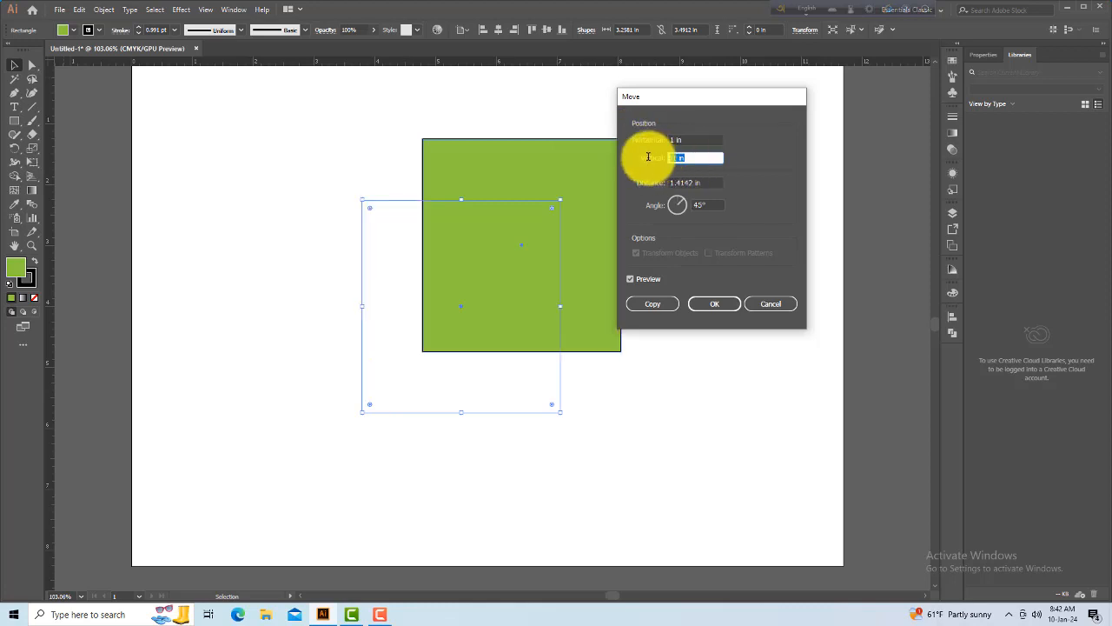
text(1)
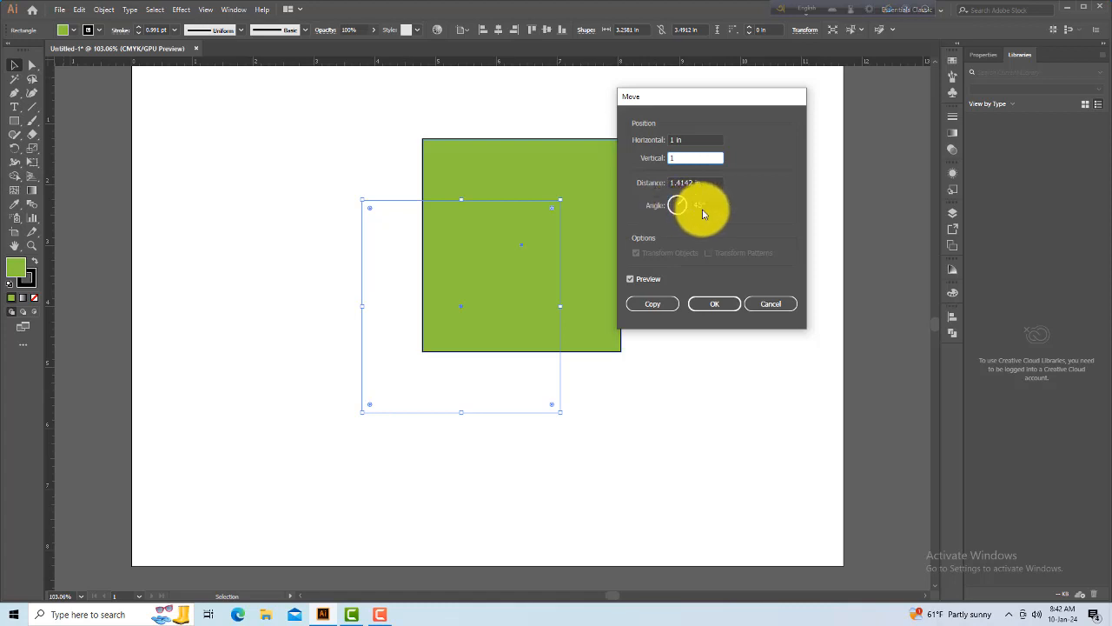
click(643, 281)
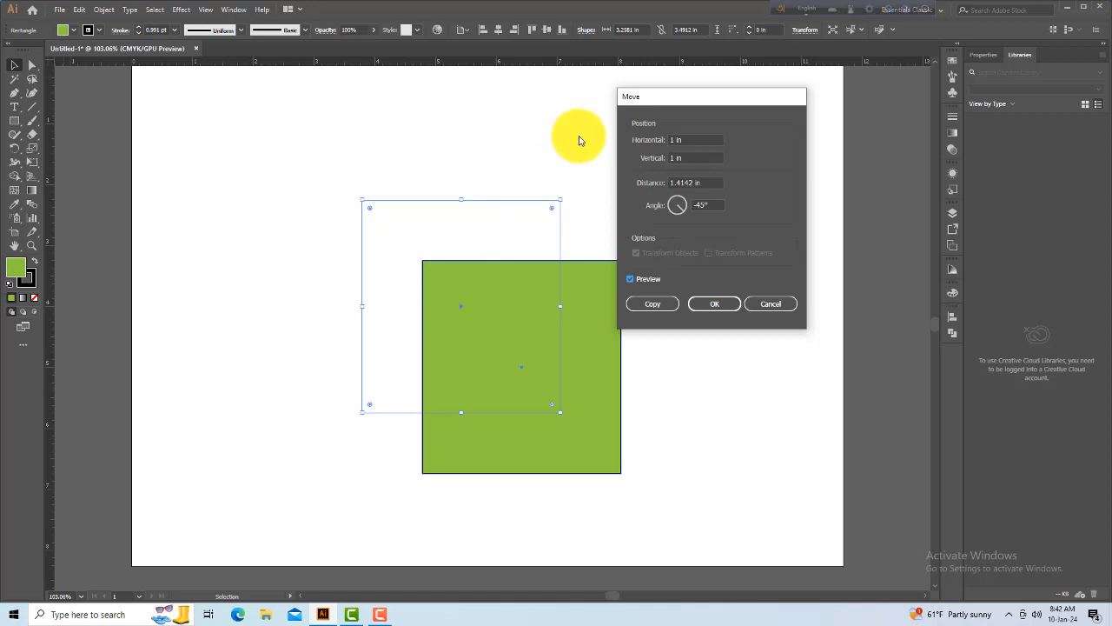
- Change the move angle to 45° and preview the square's new position
click(696, 204)
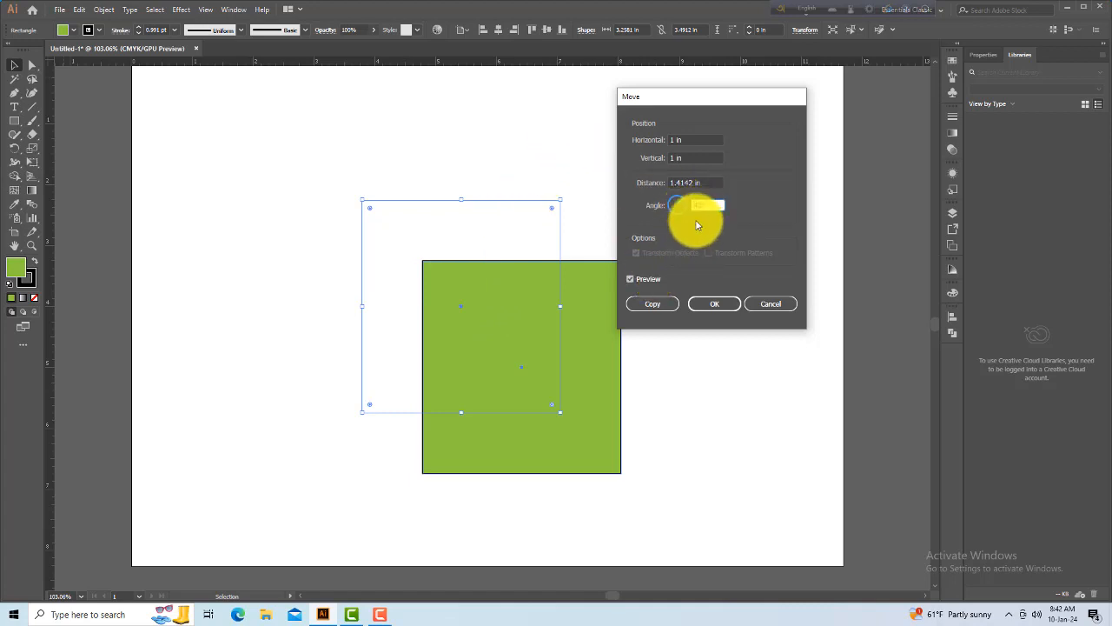
click(640, 280)
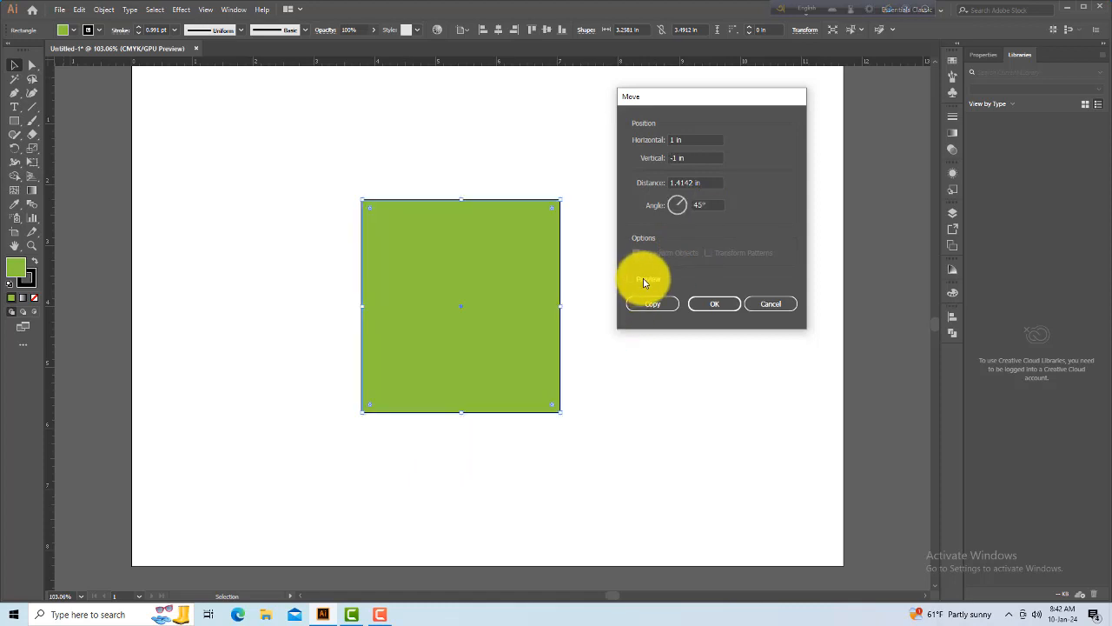
click(644, 282)
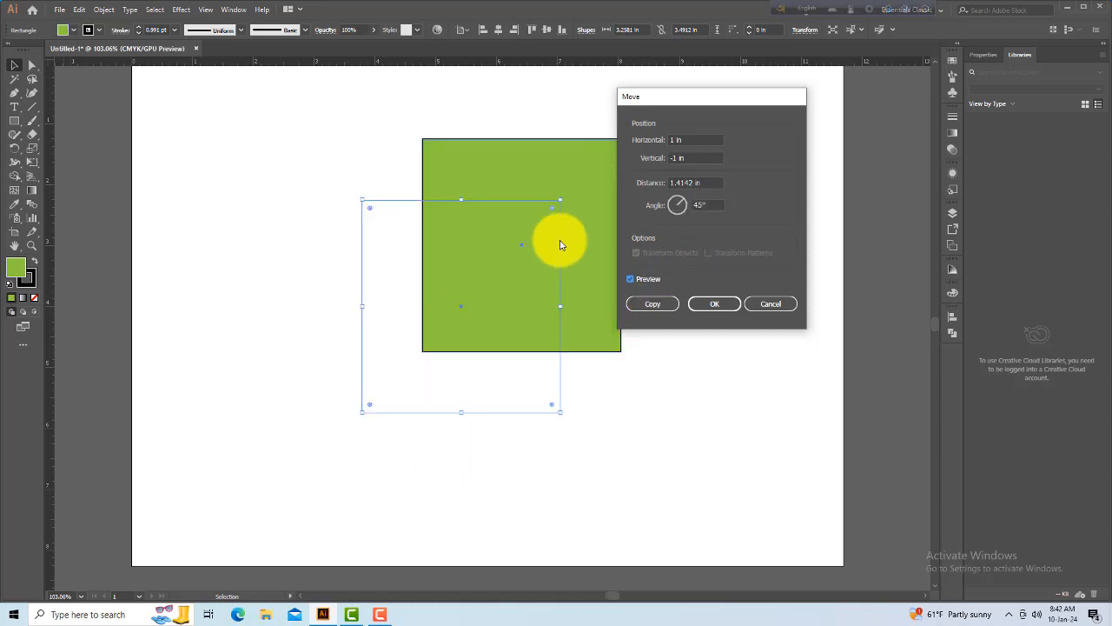
- Set the move angle to 149°, preview it, and create a copy of the green square at that offset
drag(693, 104, 762, 95)
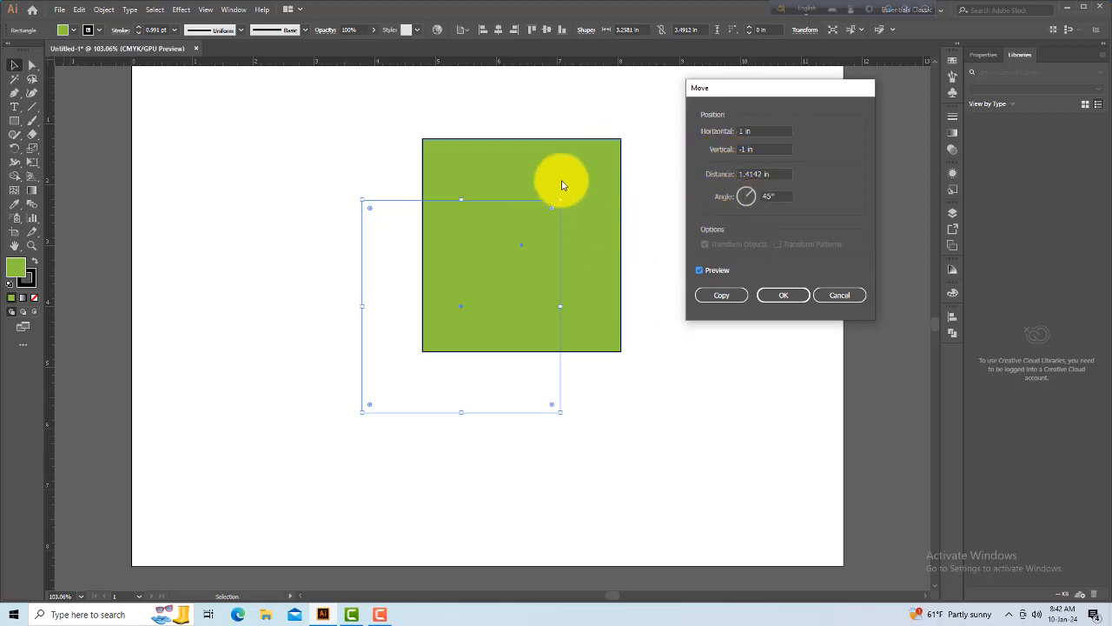
double_click(771, 197)
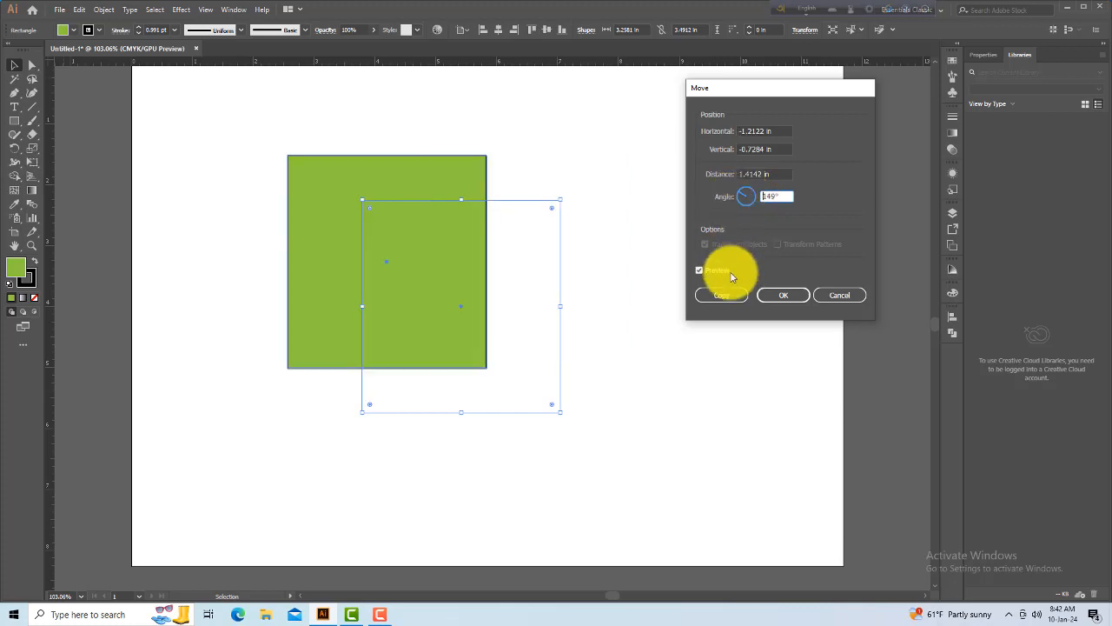
click(716, 271)
click(717, 271)
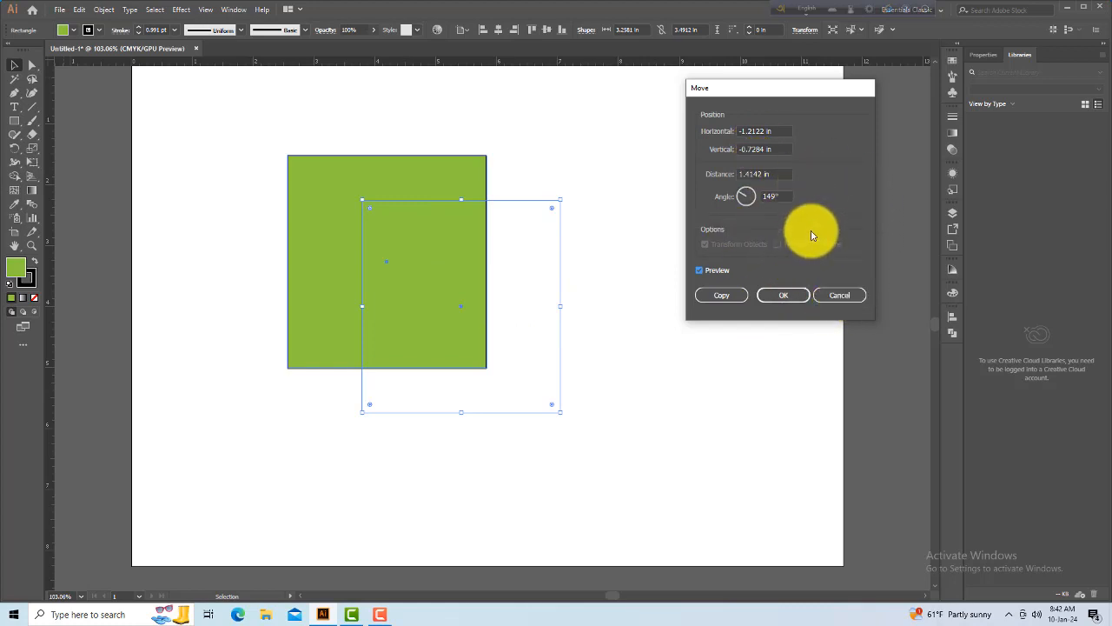
click(722, 294)
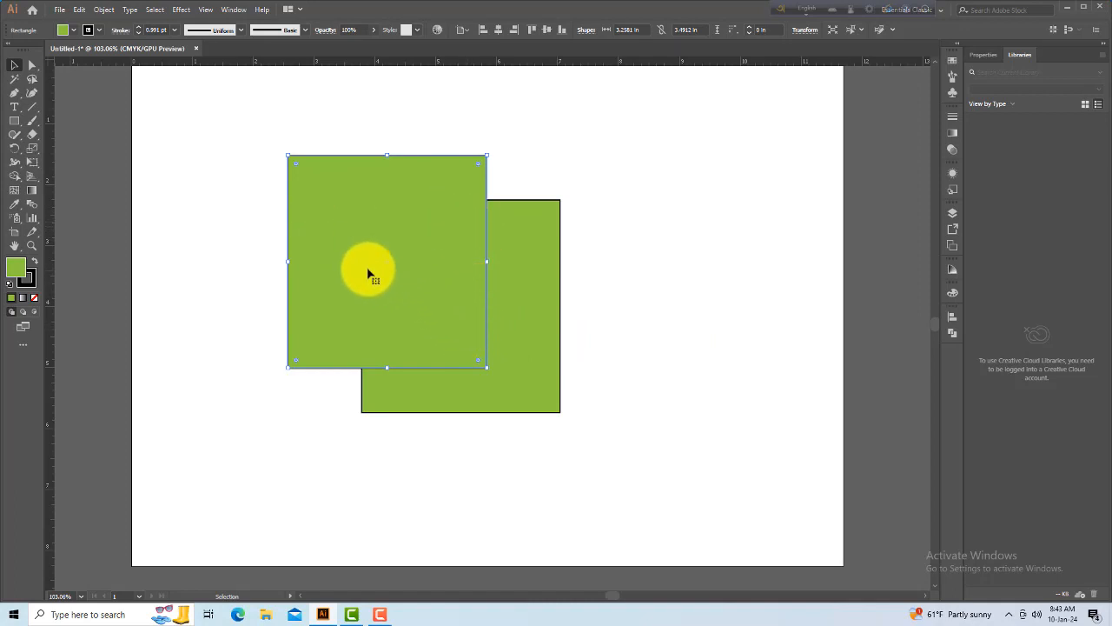
- Fill the copied square with orange
click(73, 29)
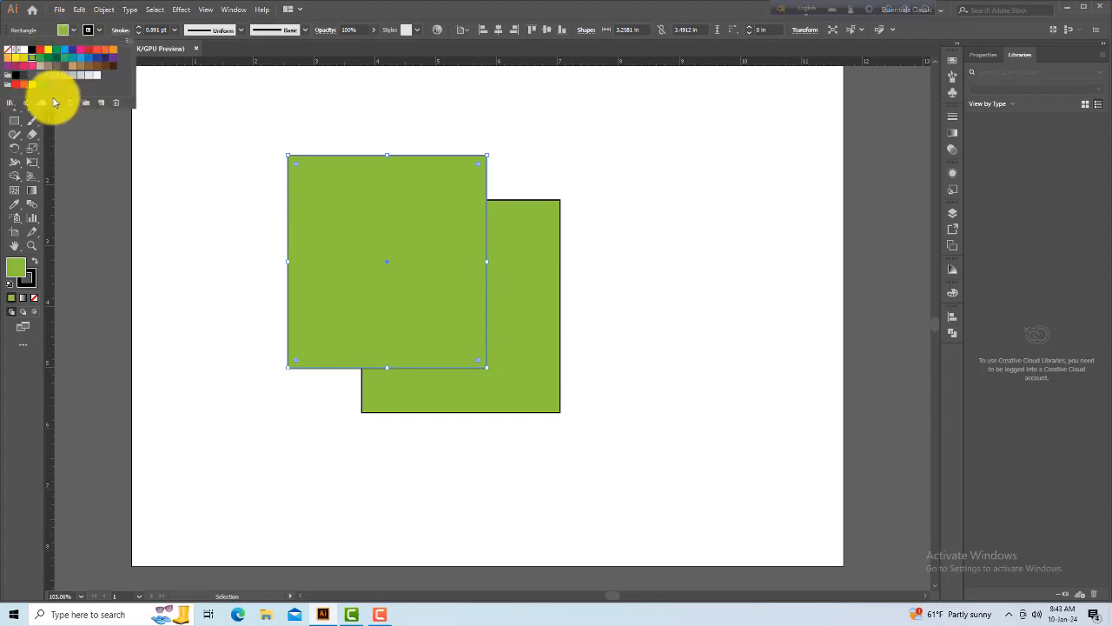
click(23, 85)
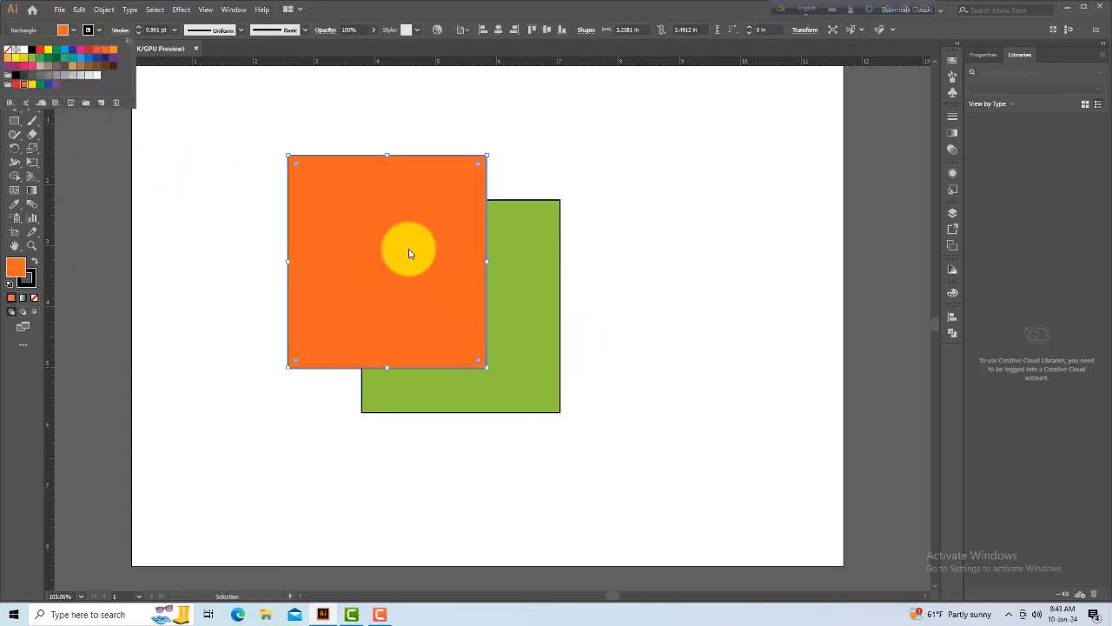
click(241, 317)
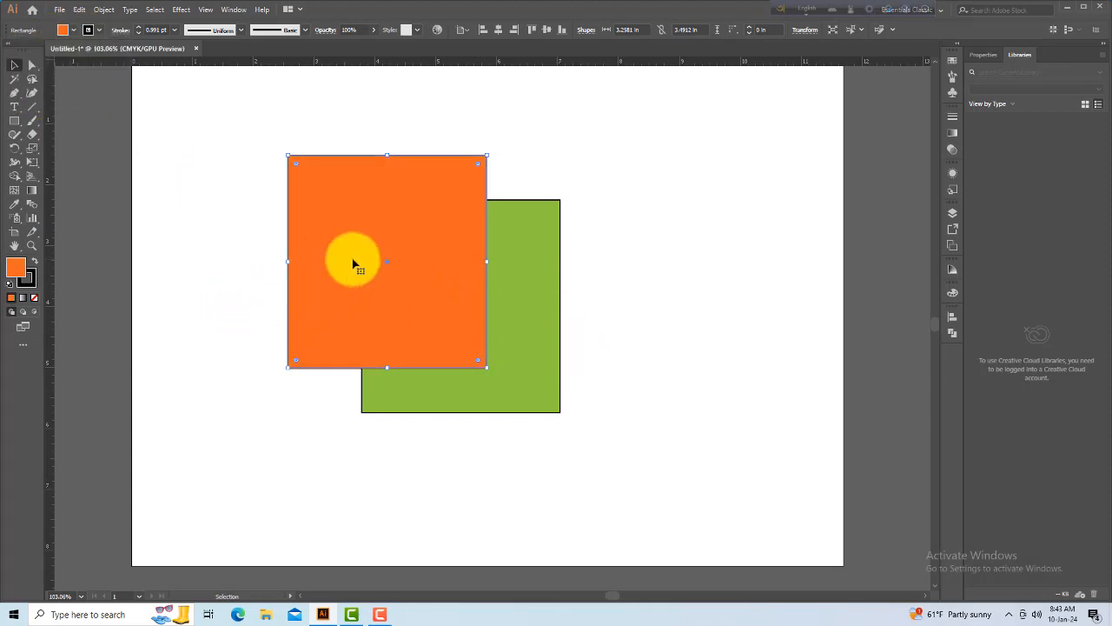
- Move the orange square about 1.02 in to the left and preview the same offset again in the Move settings without applying it
drag(354, 263, 291, 262)
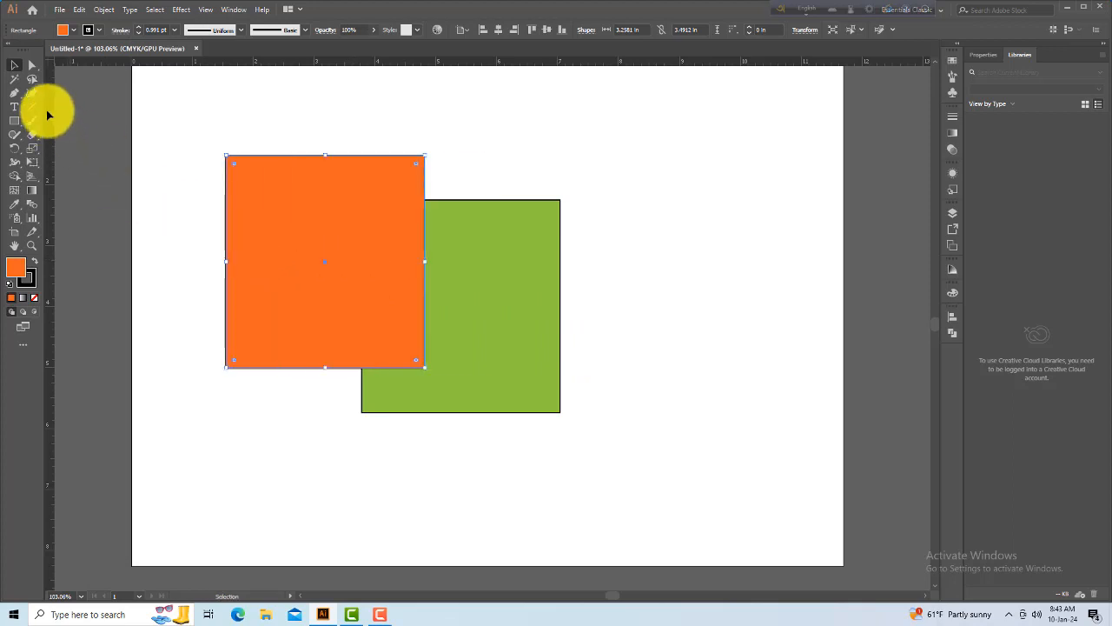
double_click(13, 66)
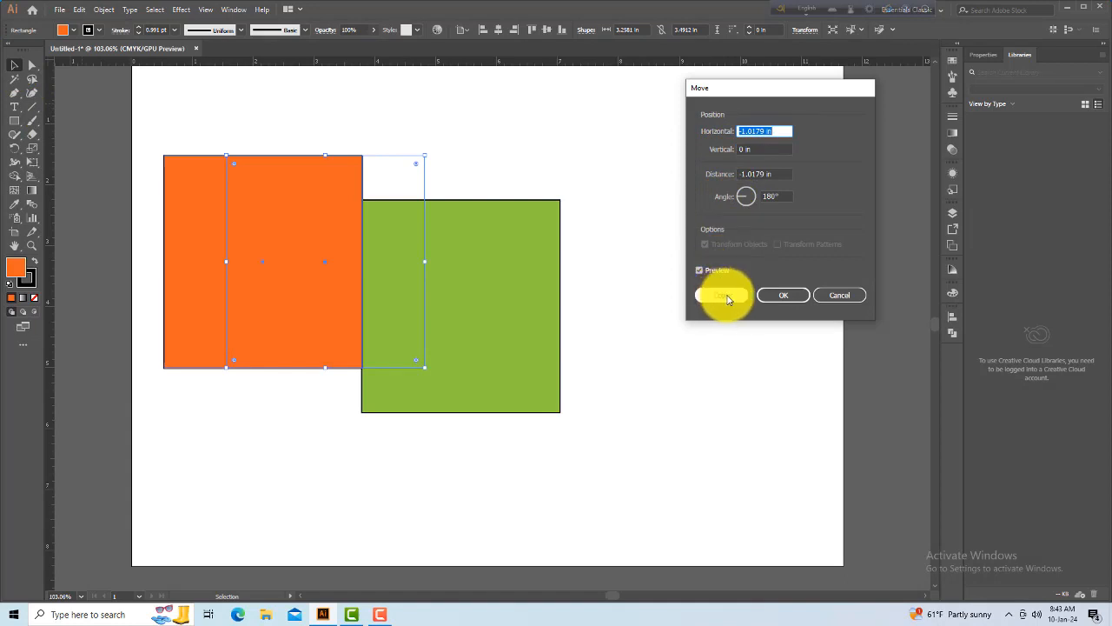
click(849, 298)
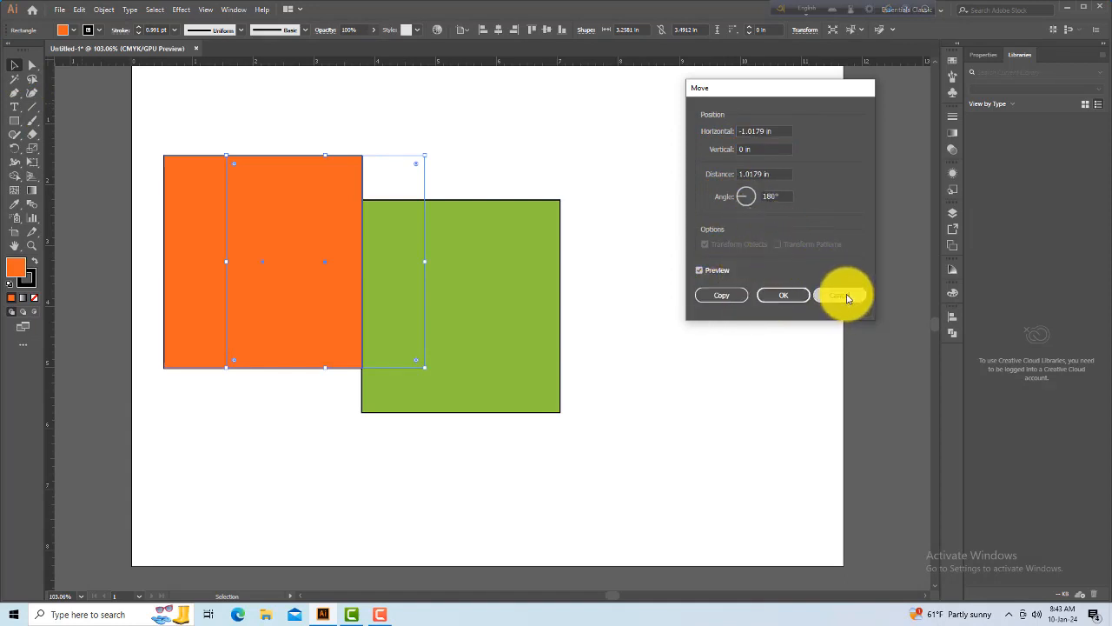
- Move the orange square right and slightly down so it overlaps most of the green square, and deselect it
drag(340, 211, 522, 228)
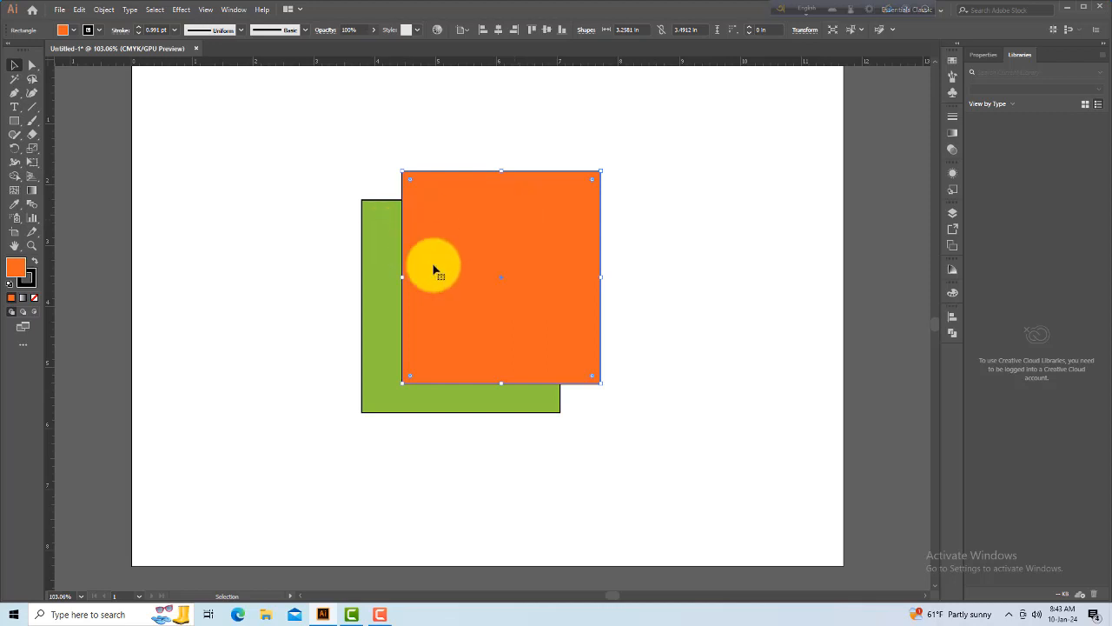
click(613, 465)
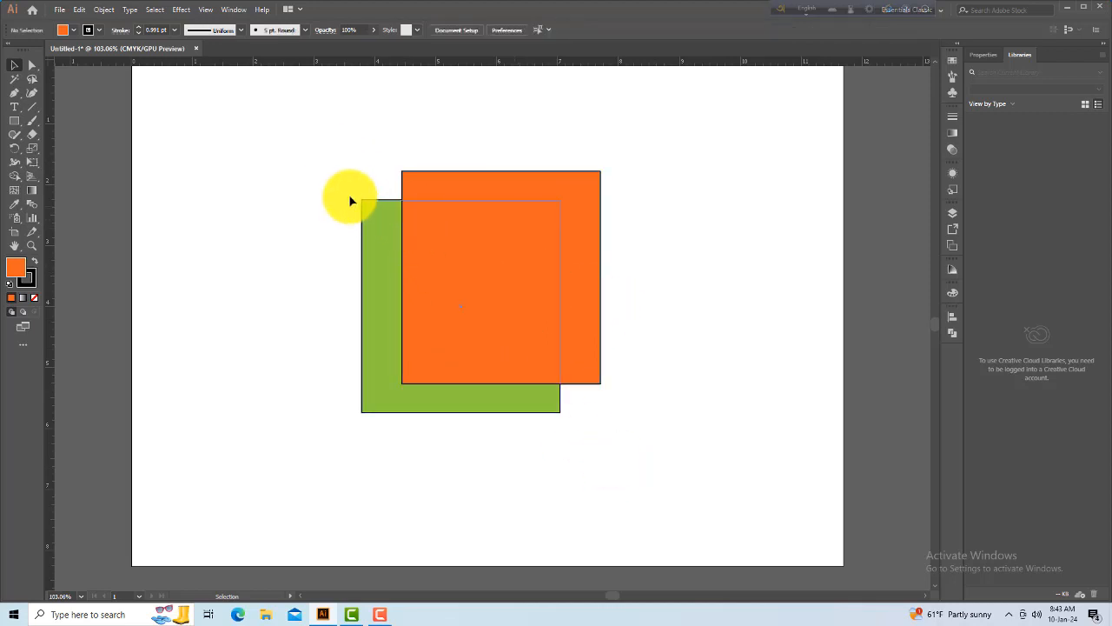
- Select both squares and scale them proportionally from their common centre, first smaller and finally up to about 3.55 by 3.8 in each
drag(333, 169, 437, 248)
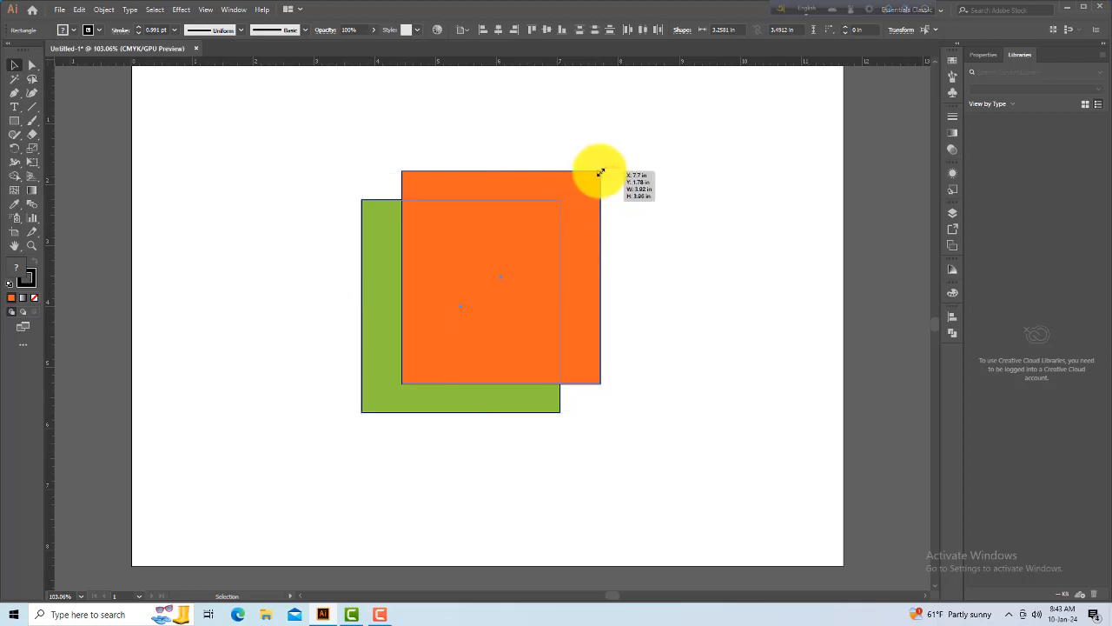
drag(600, 172, 546, 228)
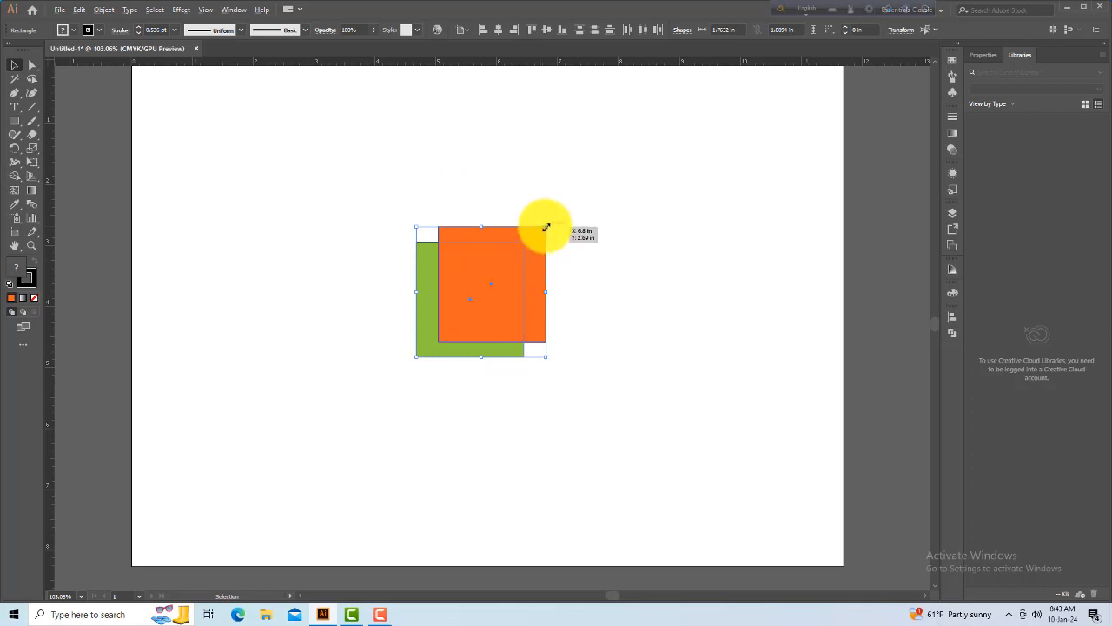
drag(546, 227, 627, 163)
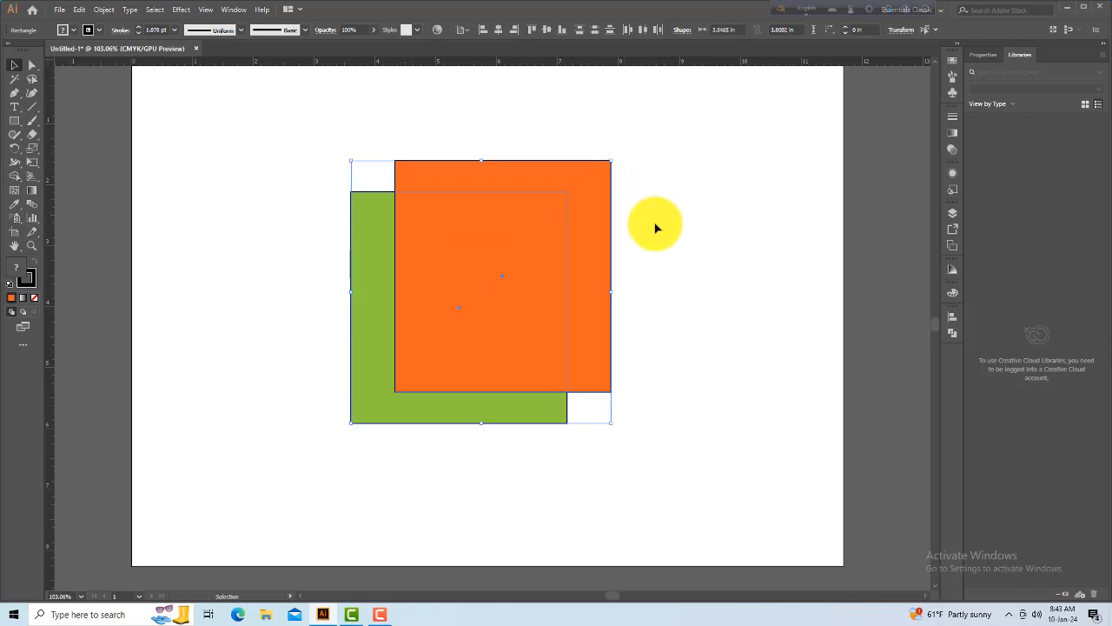
click(713, 219)
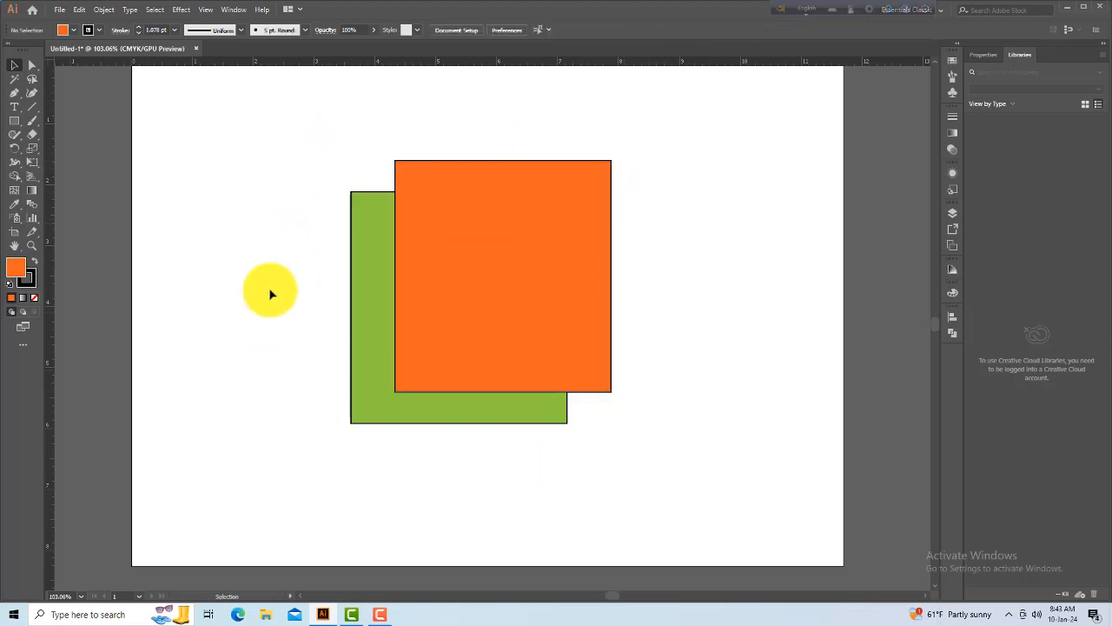